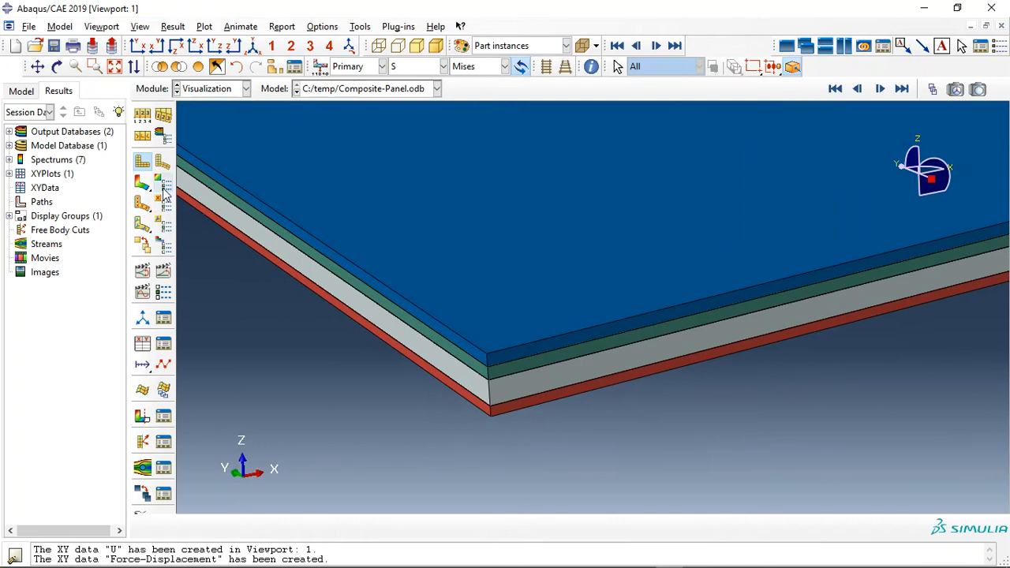
# Show all element edges on the undeformed layered composite panel.
pyautogui.click(142, 115)
pyautogui.click(194, 91)
pyautogui.click(64, 292)
pyautogui.scroll(5, 512, 414)
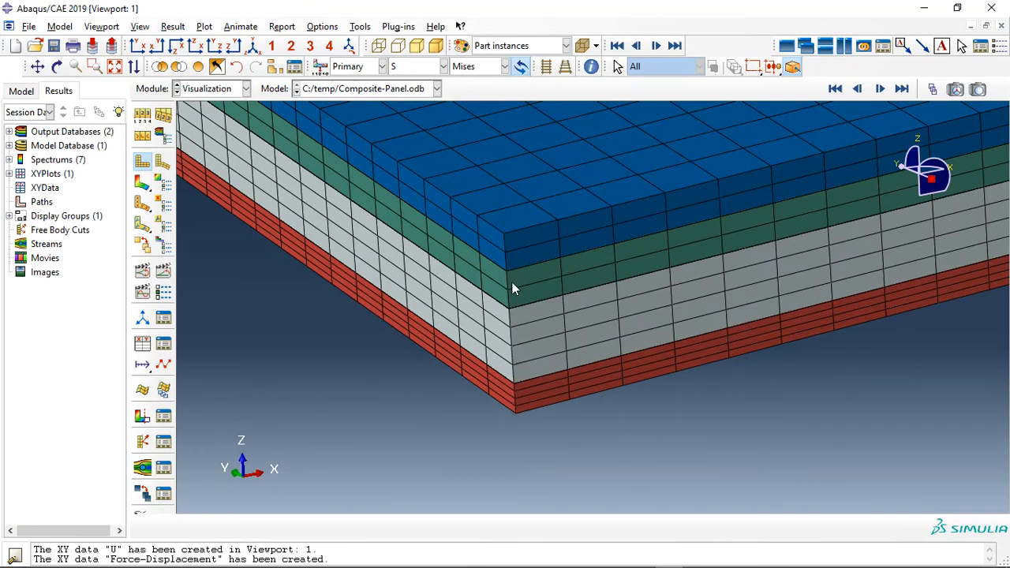
# Examine the mesh through the panel's four layers at the corner and across the whole panel.
pyautogui.scroll(-6, 524, 402)
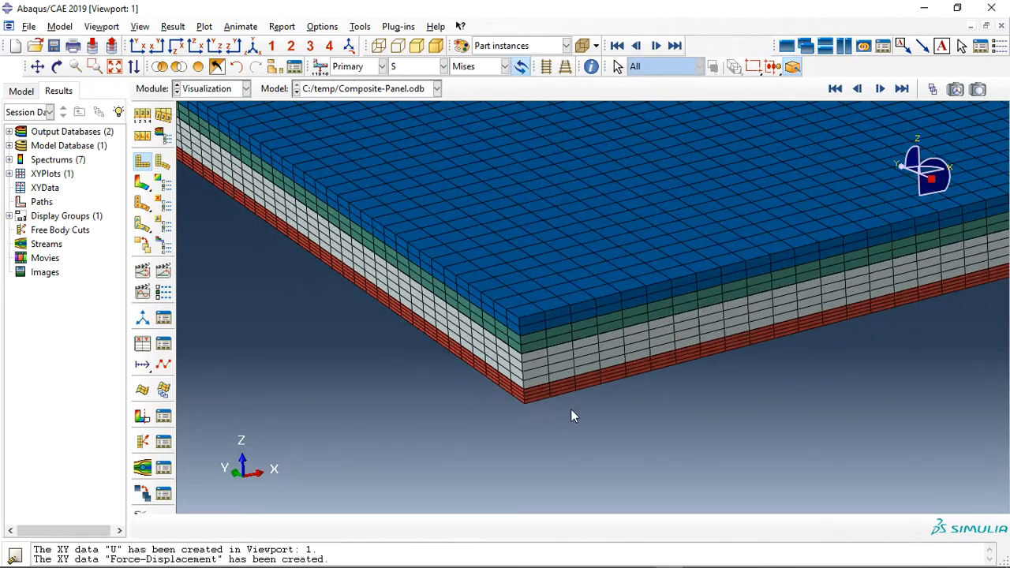
pyautogui.scroll(-5, 489, 422)
pyautogui.scroll(3, 646, 387)
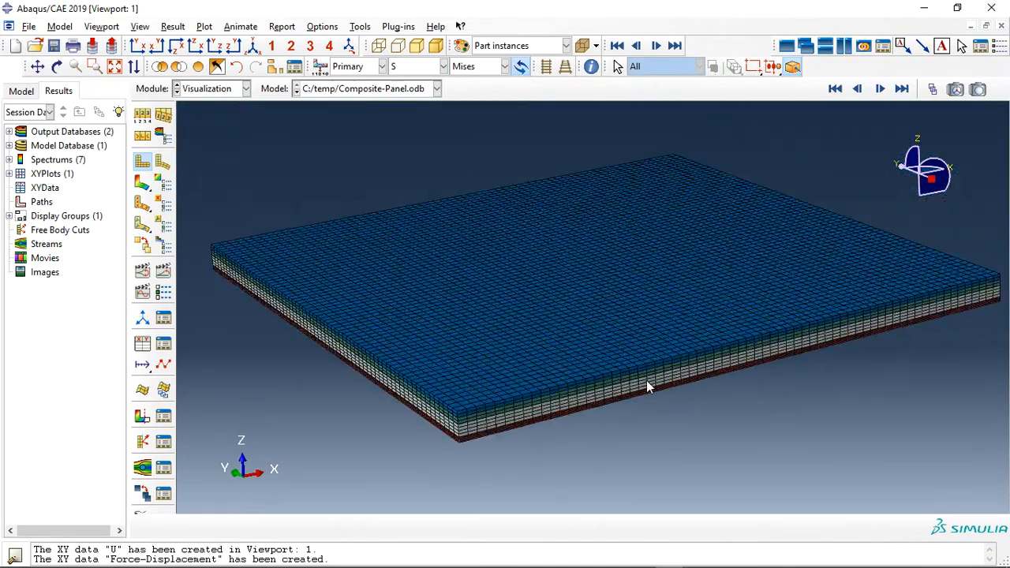
pyautogui.scroll(3, 437, 442)
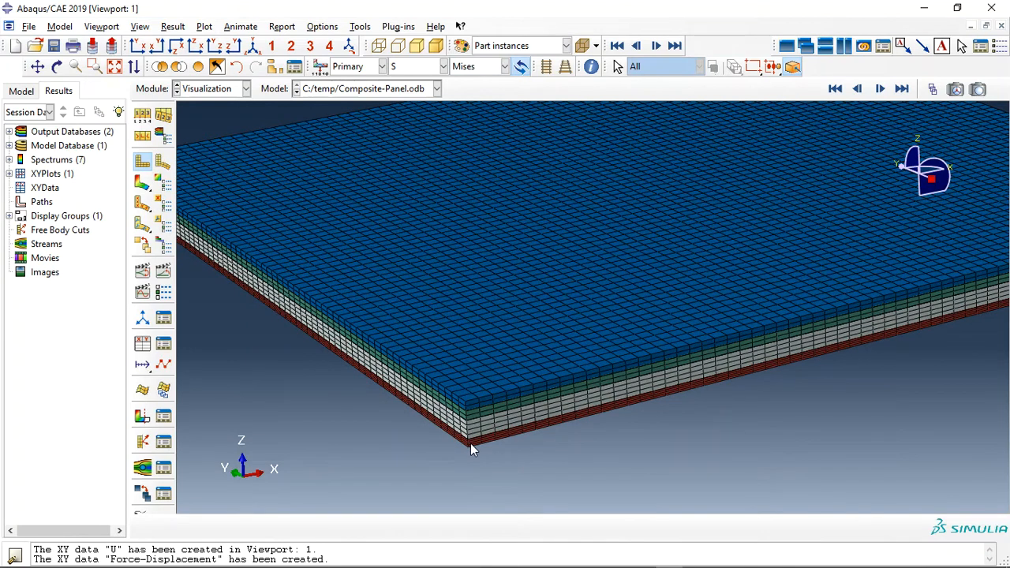
pyautogui.scroll(-5, 472, 445)
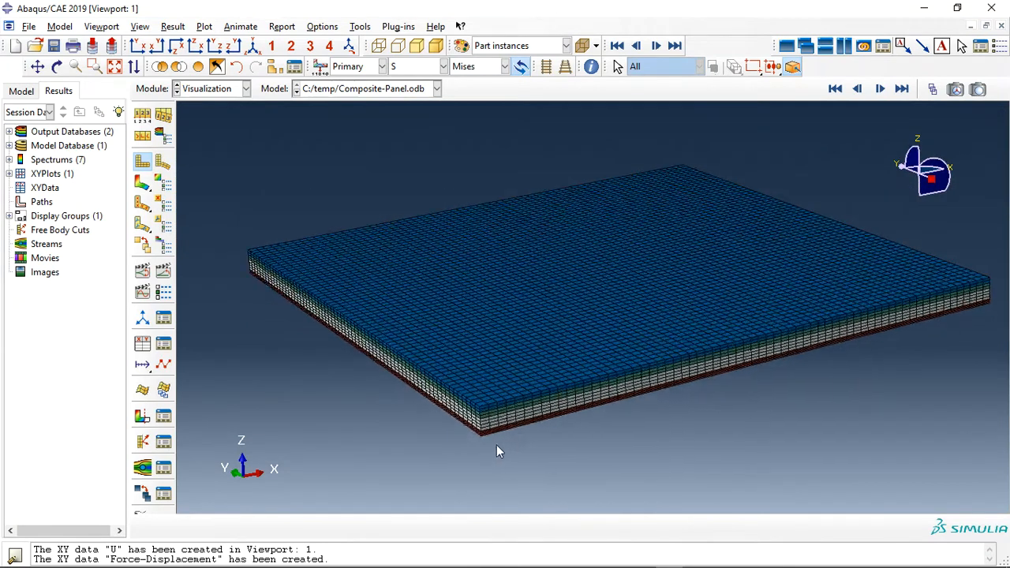
pyautogui.scroll(2, 428, 417)
pyautogui.scroll(-2, 383, 416)
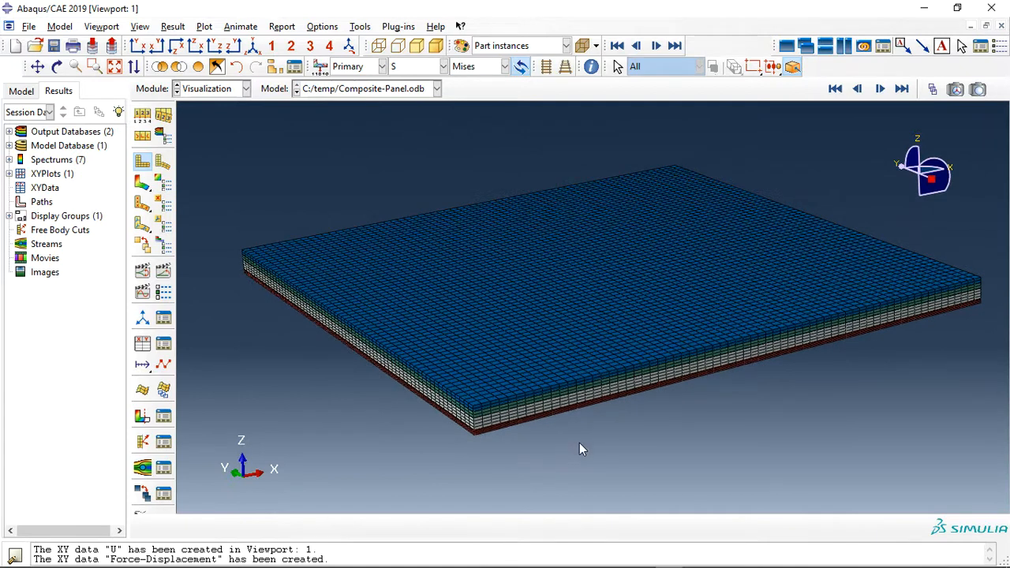
pyautogui.scroll(1, 579, 442)
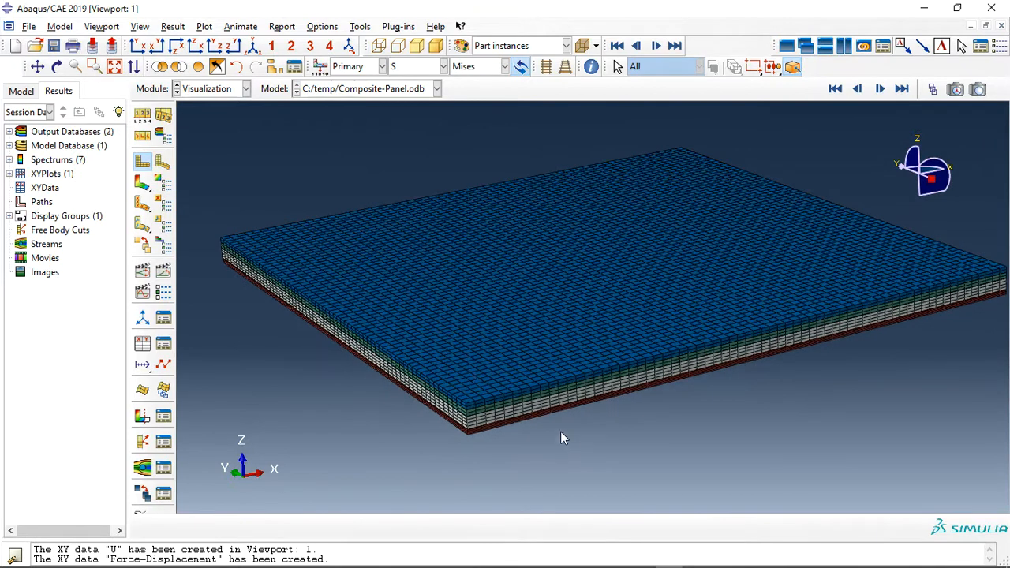
# Plot the Mises stress contours on the deformed panel and reduce the display to a single thin layer.
pyautogui.click(141, 184)
pyautogui.click(177, 68)
pyautogui.click(397, 289)
pyautogui.middleClick(405, 292)
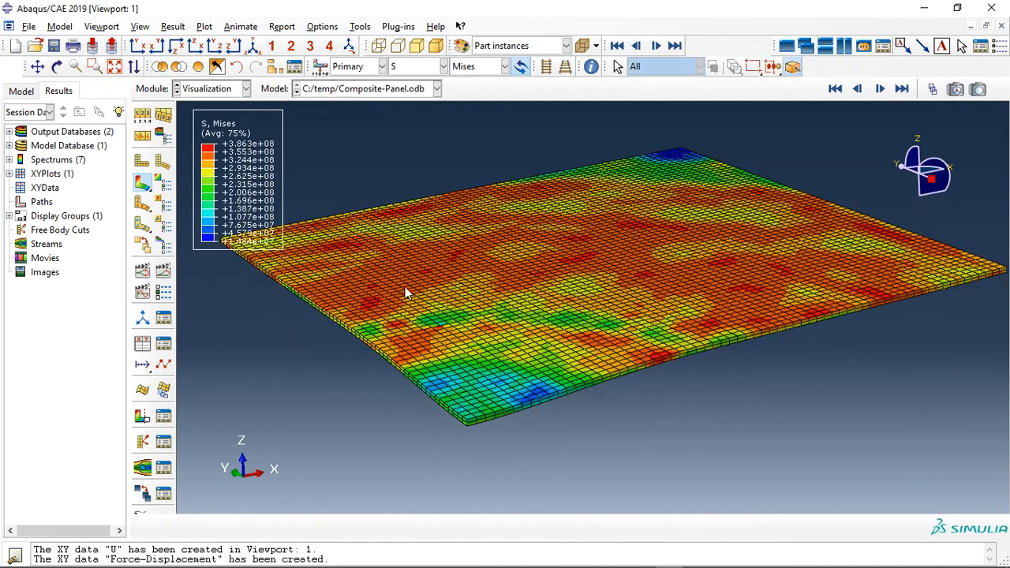
pyautogui.scroll(-1, 572, 313)
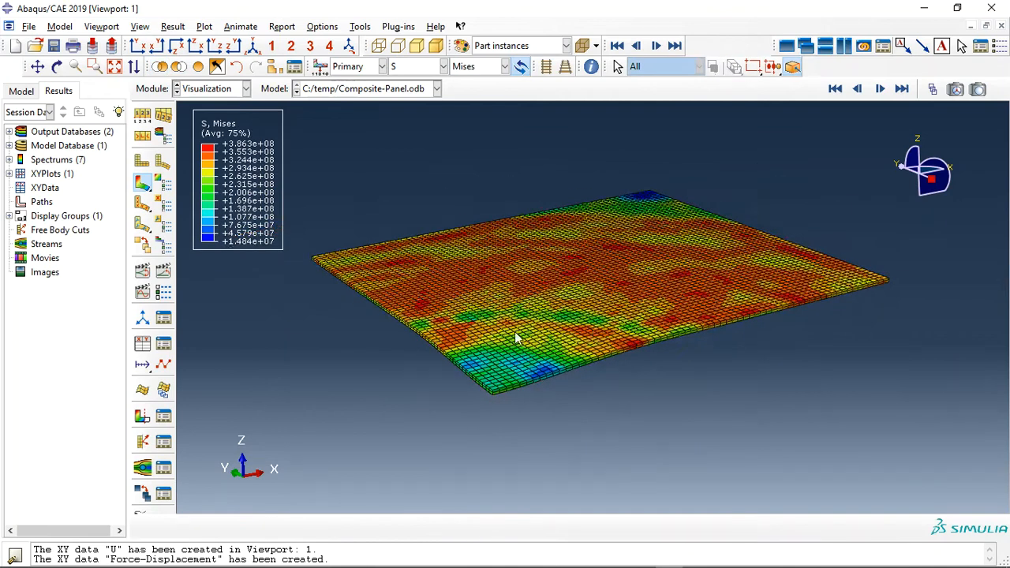
# Animate the stress over the time history, go to the last frame, and switch the contour variable to JCCRT.
pyautogui.click(163, 271)
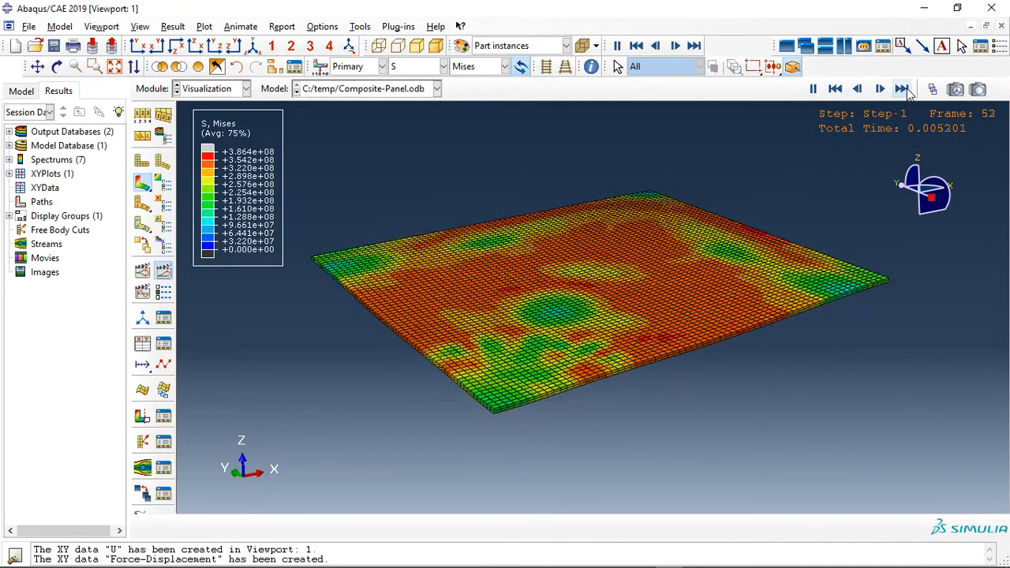
pyautogui.click(902, 89)
pyautogui.click(424, 67)
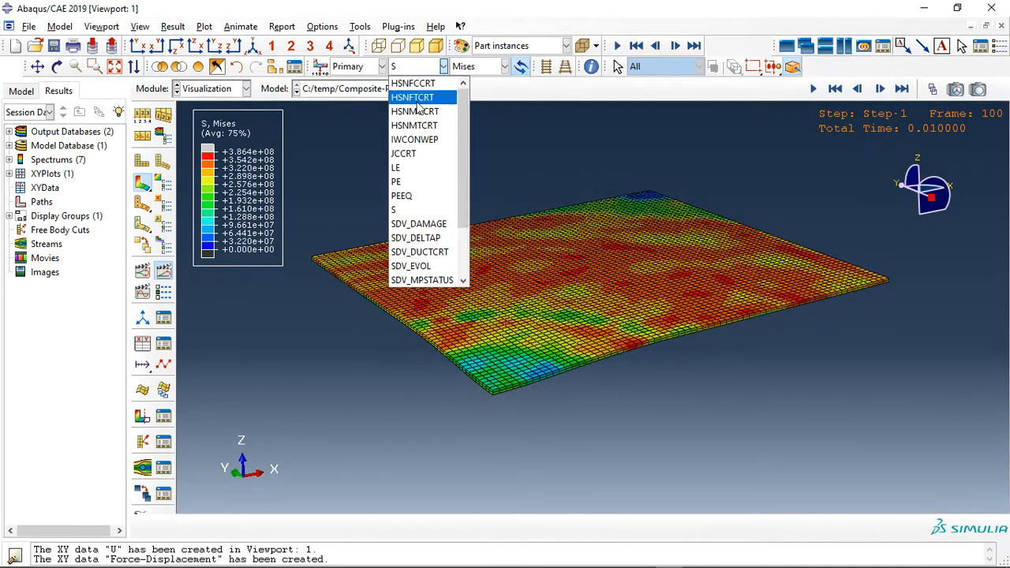
pyautogui.click(414, 156)
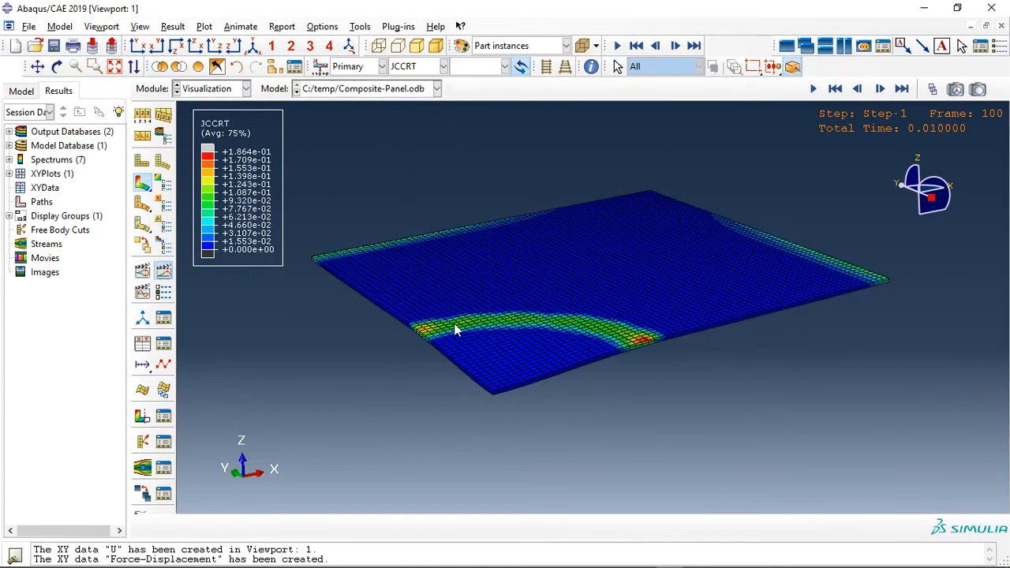
# Mirror the displayed results about the XZ and YZ planes to show the full panel.
pyautogui.click(139, 27)
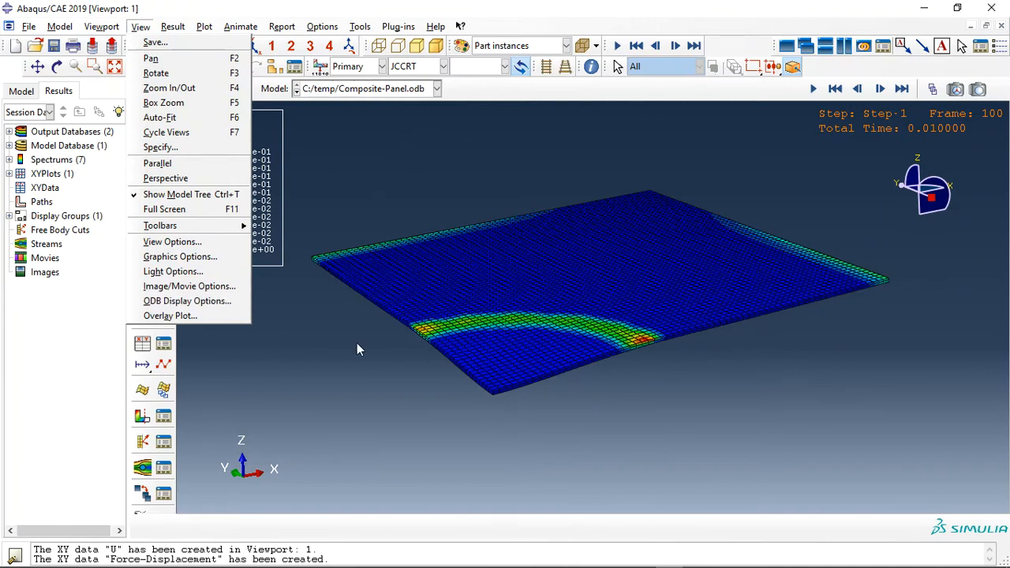
pyautogui.click(189, 285)
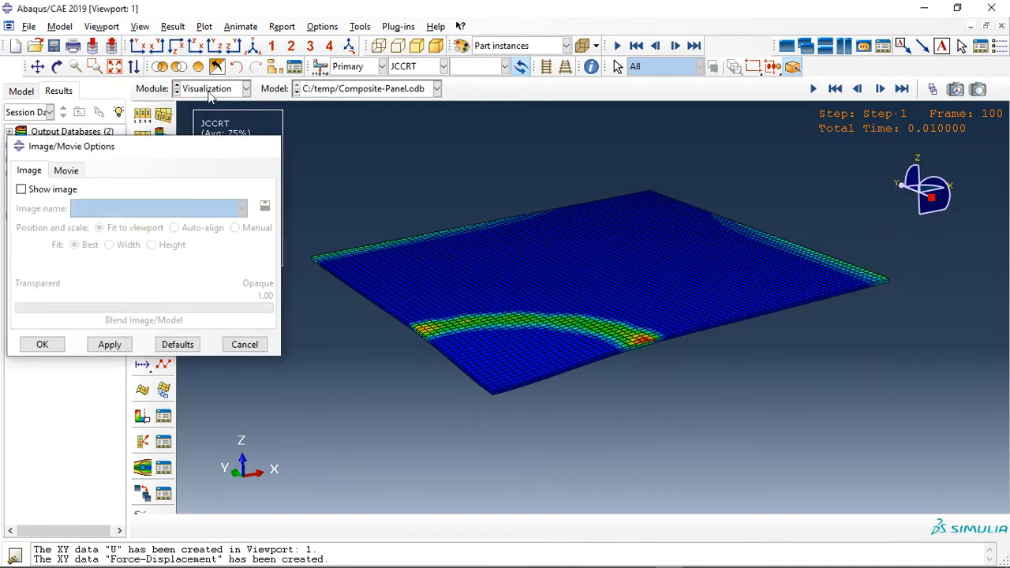
pyautogui.click(139, 26)
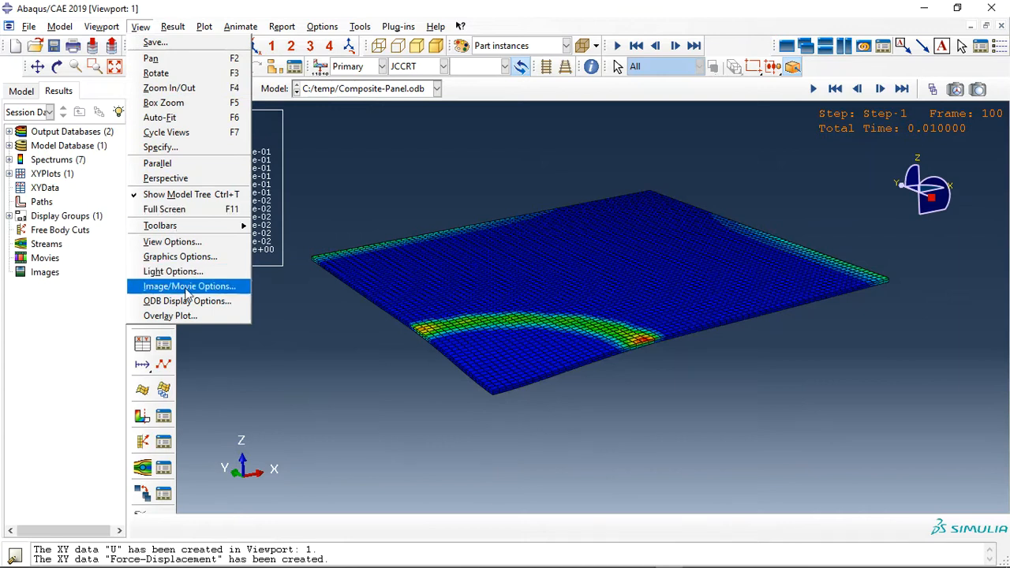
pyautogui.click(187, 301)
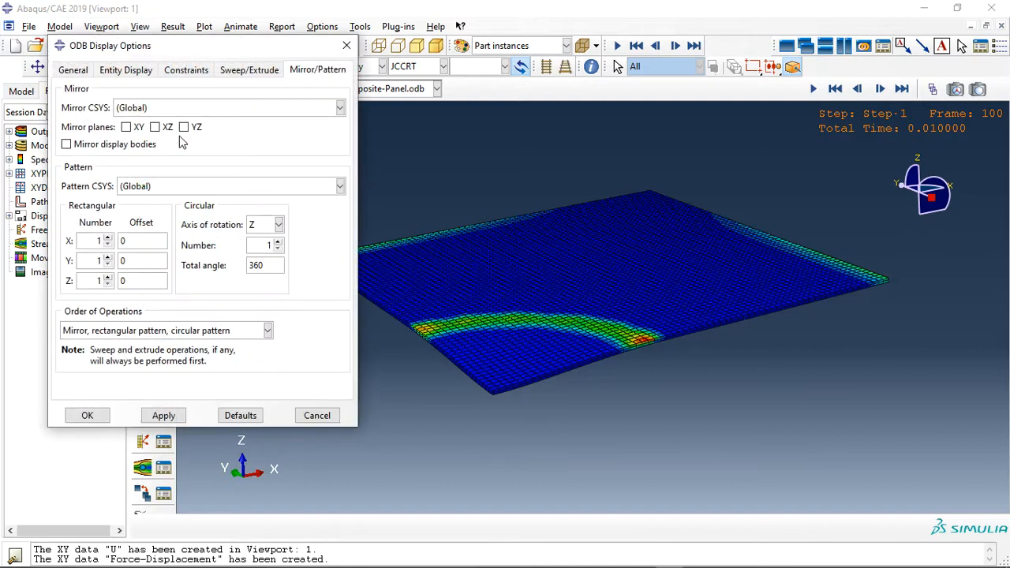
pyautogui.click(87, 415)
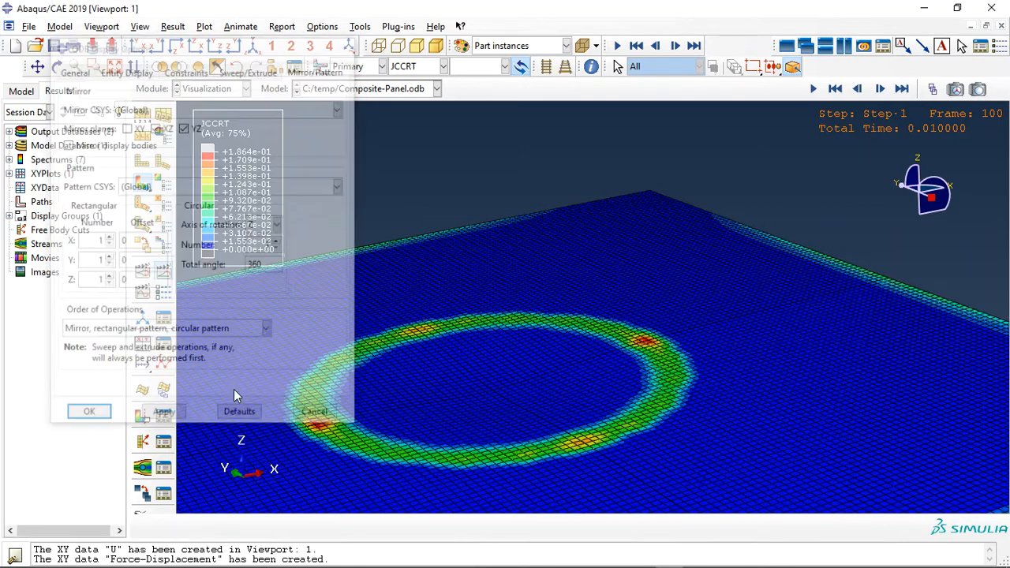
pyautogui.scroll(-2, 666, 266)
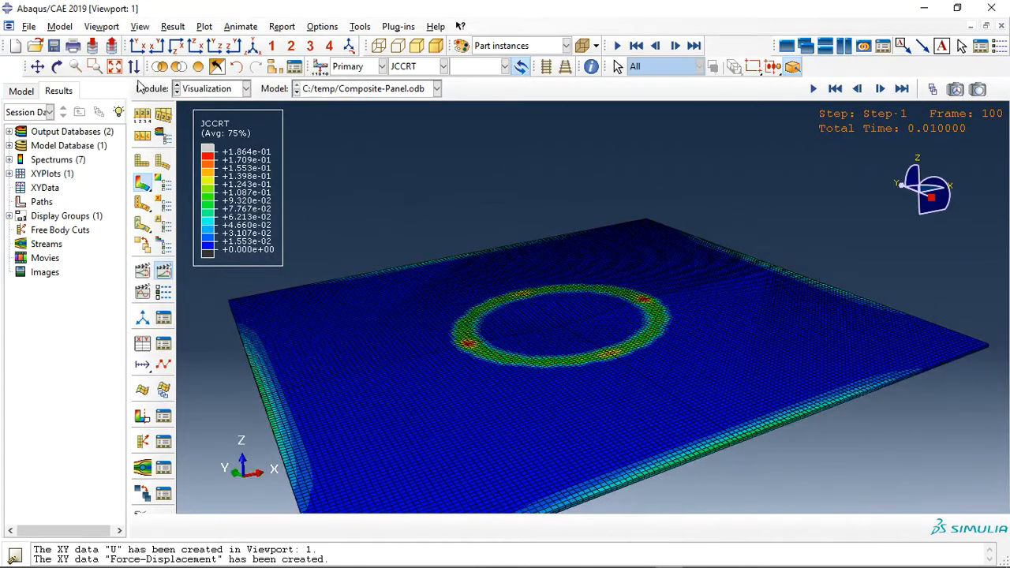
# Plot the Mises stress on the mirrored panel, seen from its front edge, and animate its time history.
pyautogui.click(58, 66)
pyautogui.moveTo(652, 408); pyautogui.dragTo(575, 346)
pyautogui.click(419, 67)
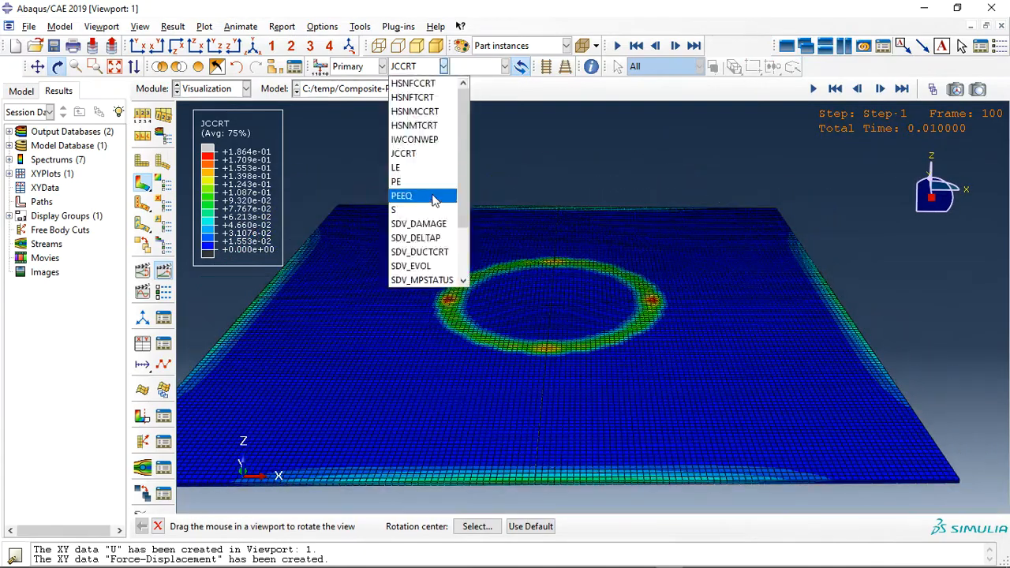
pyautogui.click(431, 207)
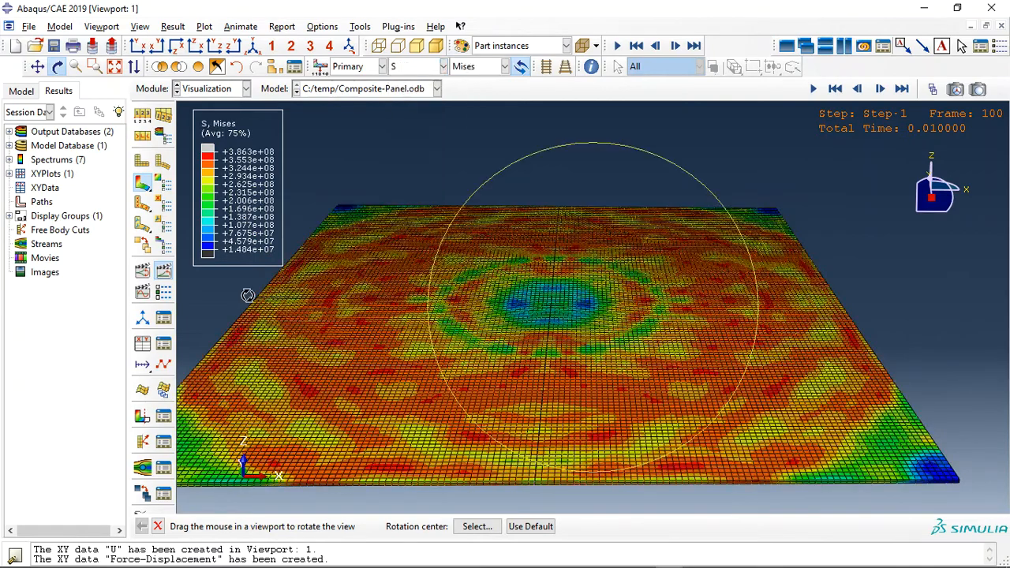
pyautogui.click(165, 274)
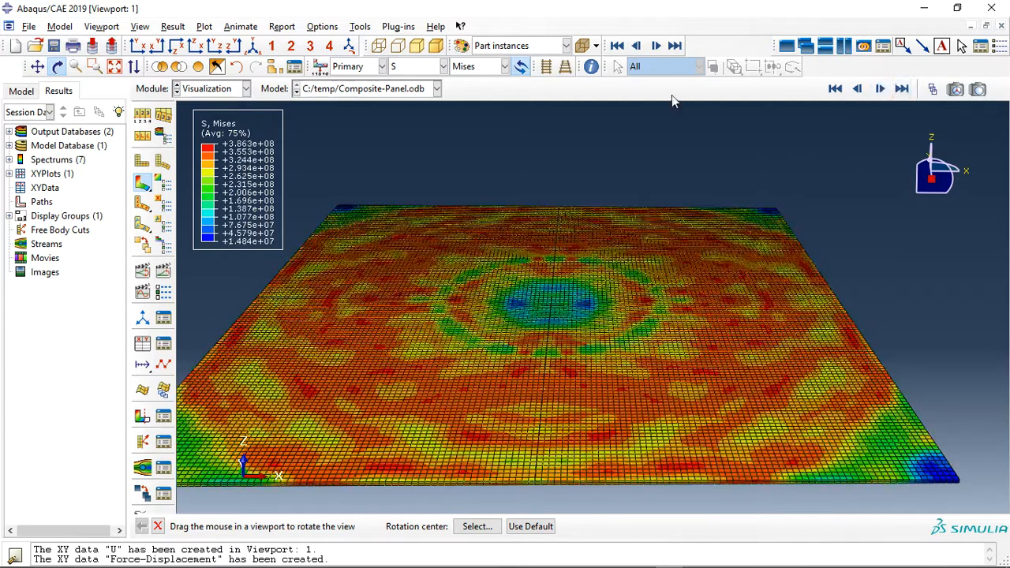
# Review the PEEQ contours and the displacement magnitude U on the mirrored layer.
pyautogui.click(425, 68)
pyautogui.click(406, 194)
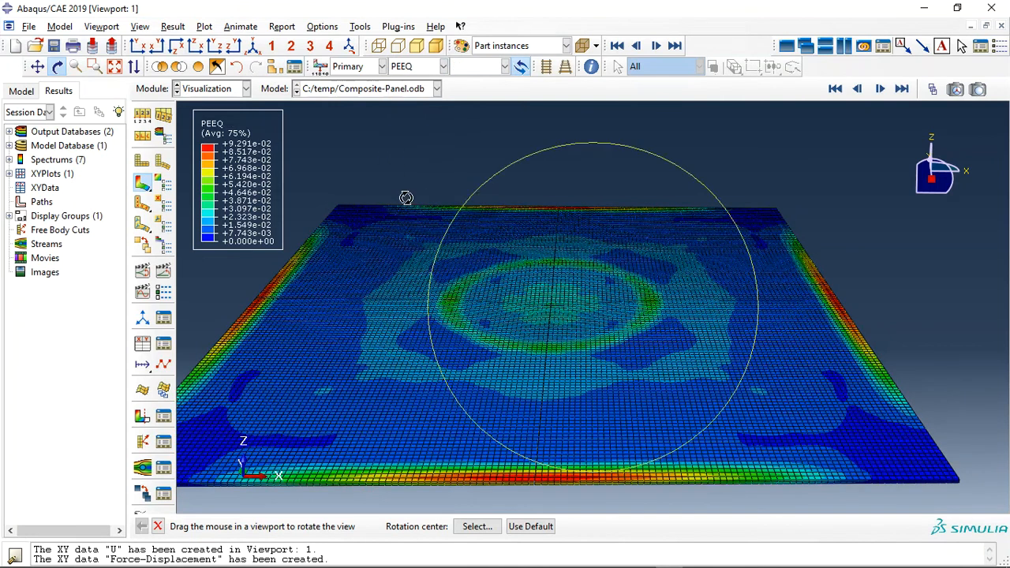
pyautogui.click(406, 67)
pyautogui.scroll(-2, 418, 260)
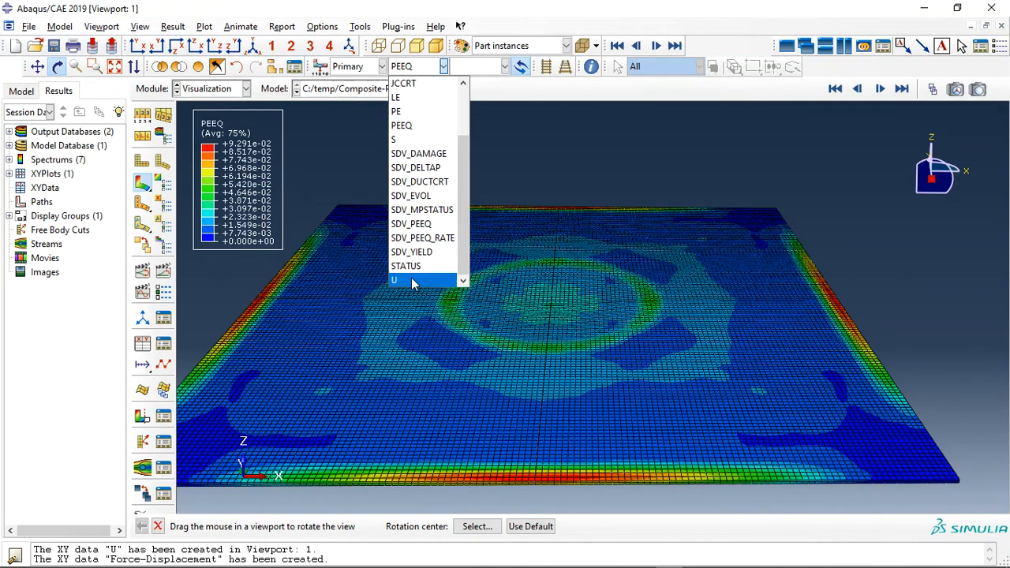
pyautogui.click(411, 280)
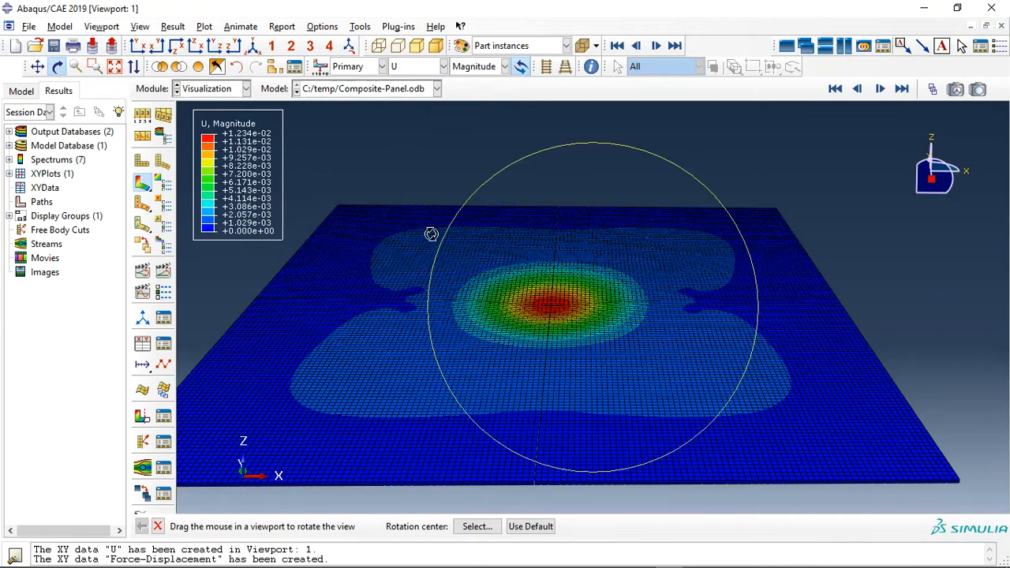
# Display only the AL-1 part instance and plot its Mises stress.
pyautogui.click(277, 68)
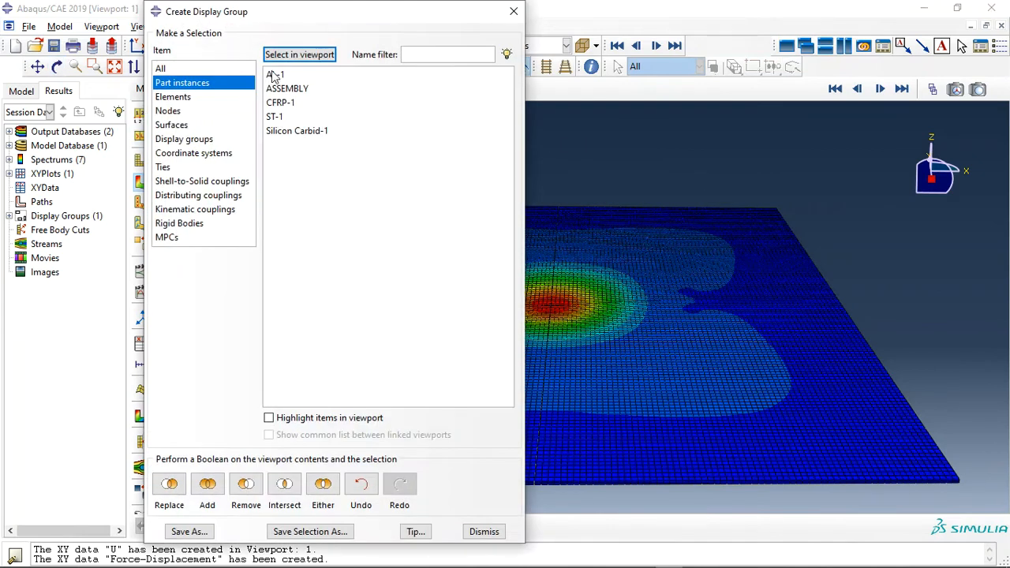
pyautogui.click(272, 75)
pyautogui.click(169, 484)
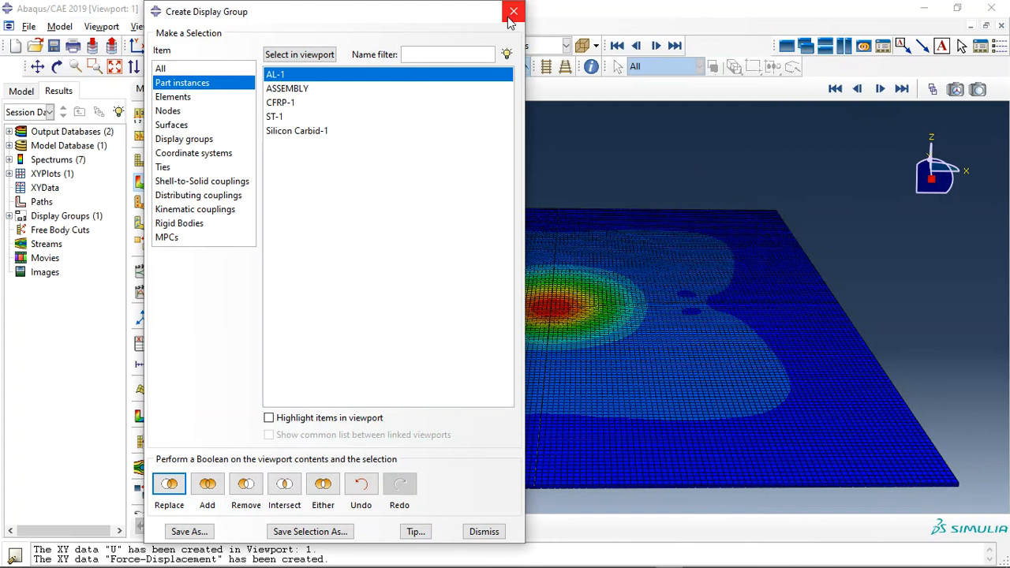
pyautogui.click(511, 13)
pyautogui.click(438, 67)
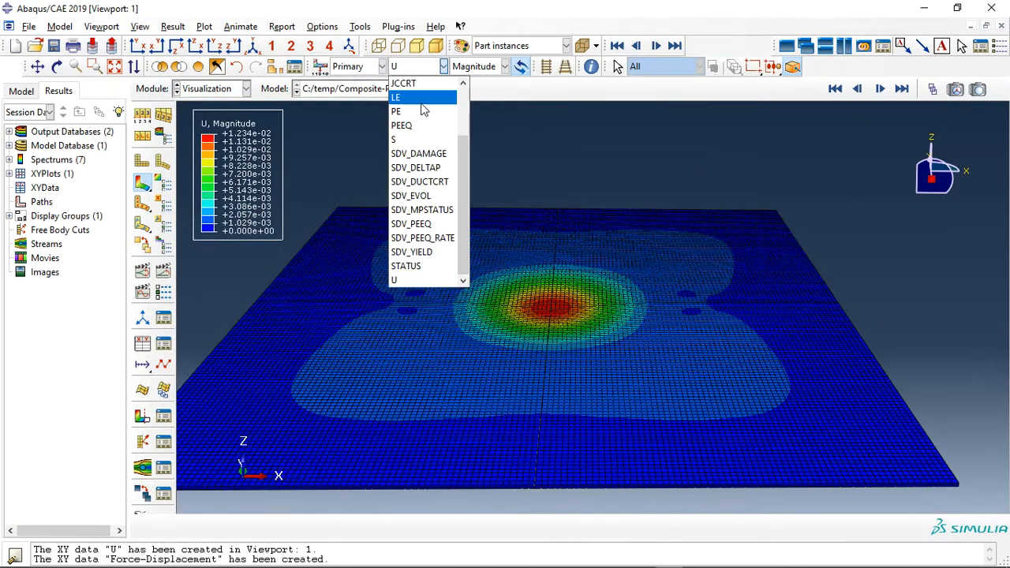
pyautogui.click(410, 138)
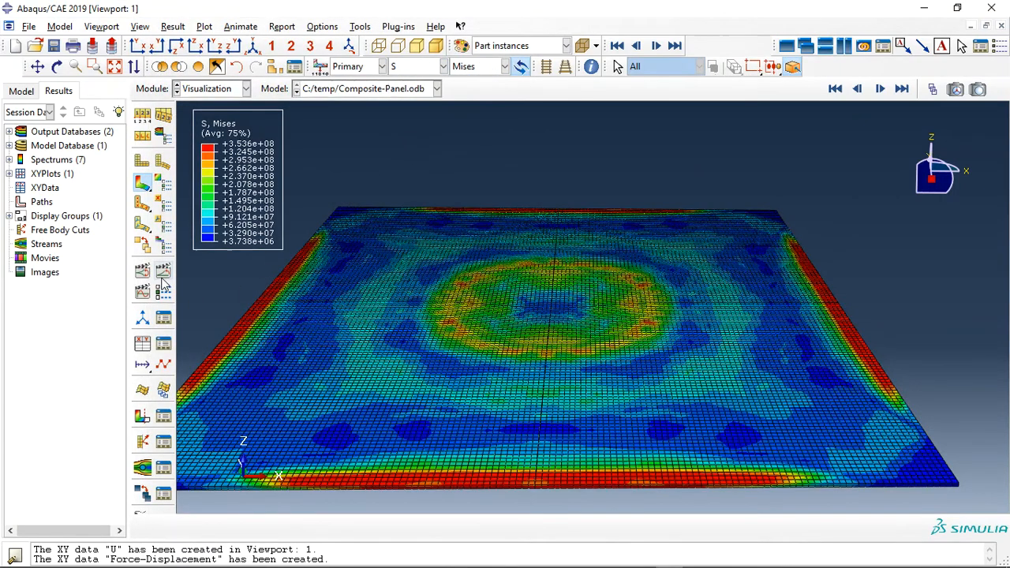
# Review the AL-1 stress through the frames of Step-1 with the Frame Selector, ending on frame 0.
pyautogui.click(834, 88)
pyautogui.click(932, 89)
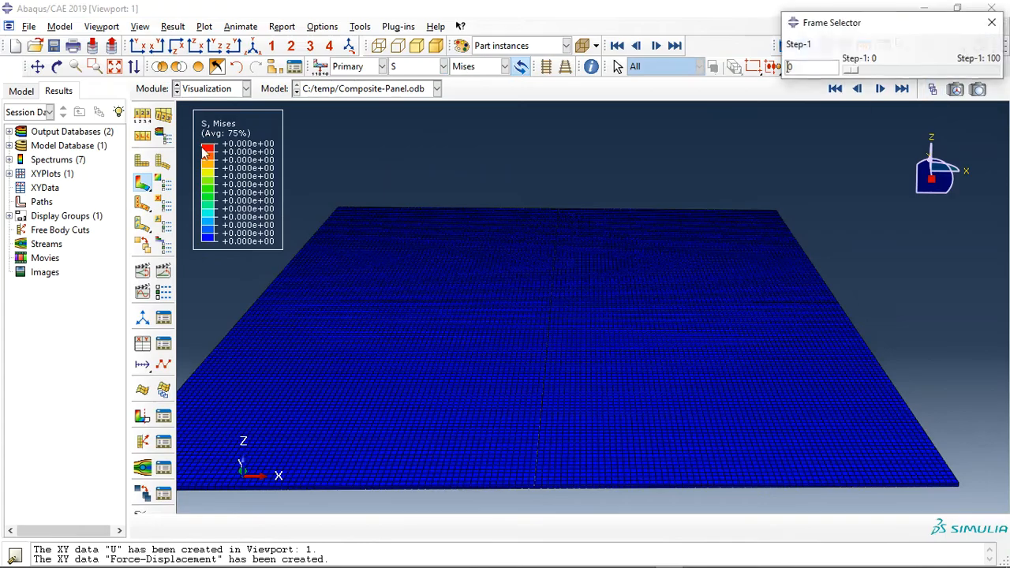
pyautogui.moveTo(853, 75)
pyautogui.mouseDown()
pyautogui.moveTo(1001, 69)
pyautogui.moveTo(845, 71)
pyautogui.mouseUp()
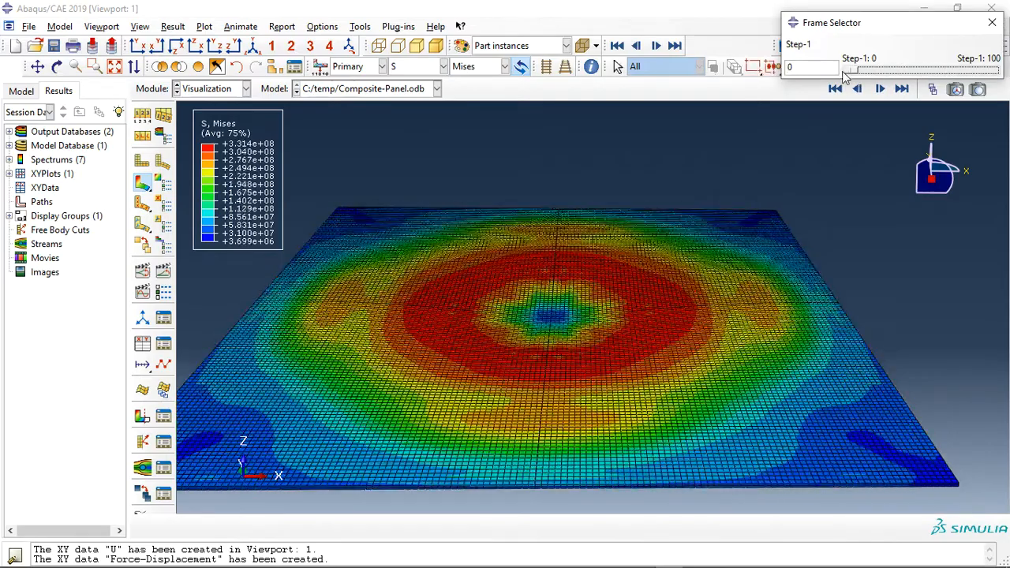
# Display only the Silicon Carbid-1 part instance and review its Mises stress through the Step-1 frames, ending on frame 0.
pyautogui.click(217, 67)
pyautogui.click(281, 131)
pyautogui.click(169, 484)
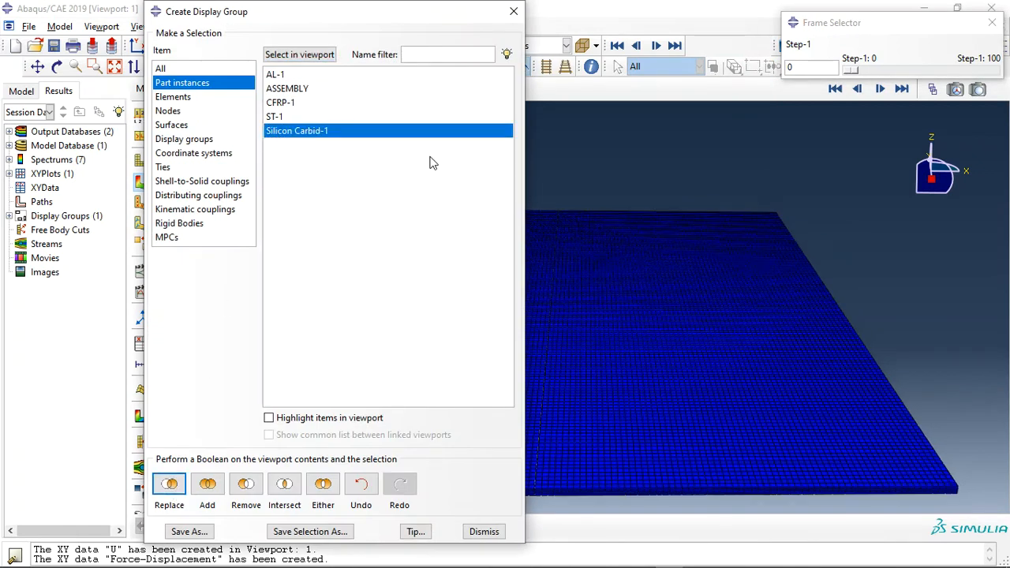
pyautogui.click(514, 13)
pyautogui.moveTo(854, 75)
pyautogui.mouseDown()
pyautogui.moveTo(1001, 70)
pyautogui.moveTo(839, 83)
pyautogui.mouseUp()
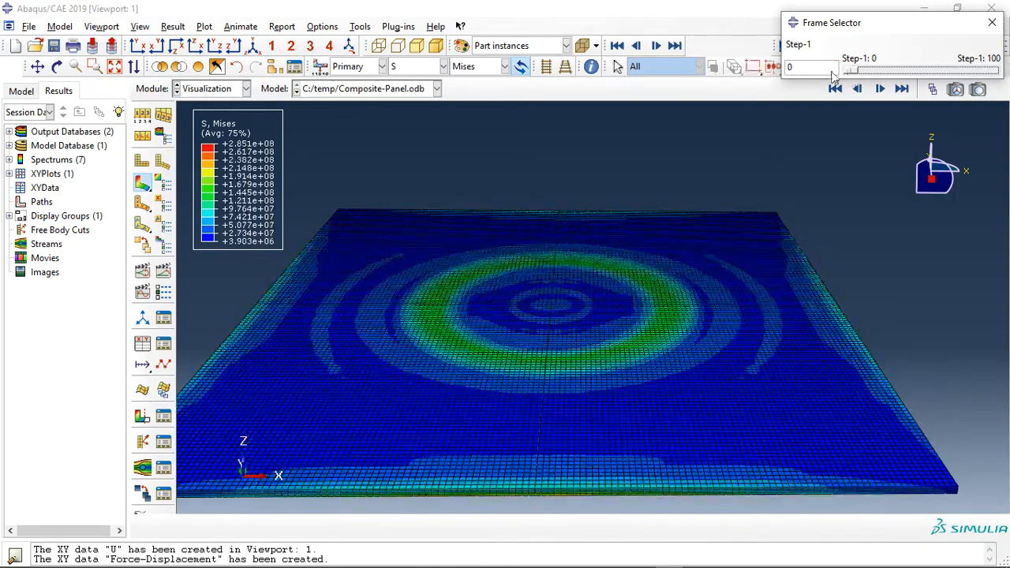
# Plot SDV_DAMAGE on the silicon carbide layer, advance to frame 100, and view the layer in the XY plane.
pyautogui.click(417, 67)
pyautogui.click(418, 153)
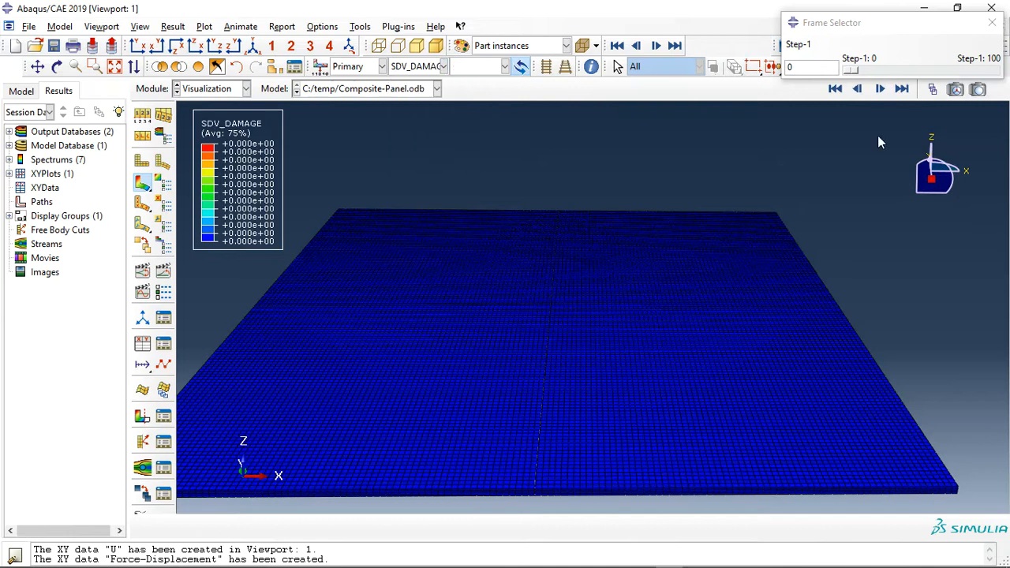
pyautogui.click(857, 72)
pyautogui.moveTo(859, 72); pyautogui.dragTo(950, 72)
pyautogui.click(137, 45)
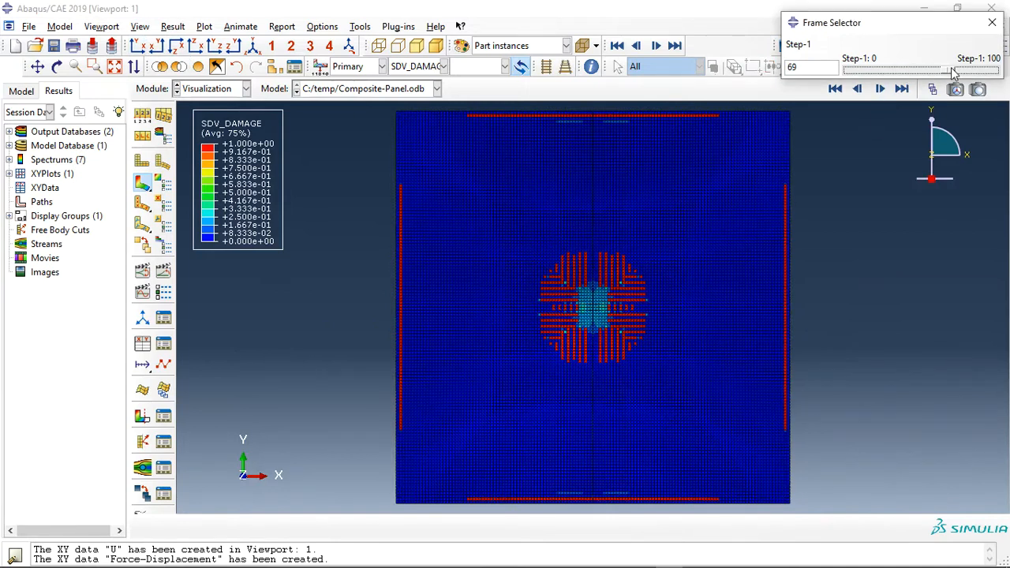
pyautogui.click(156, 45)
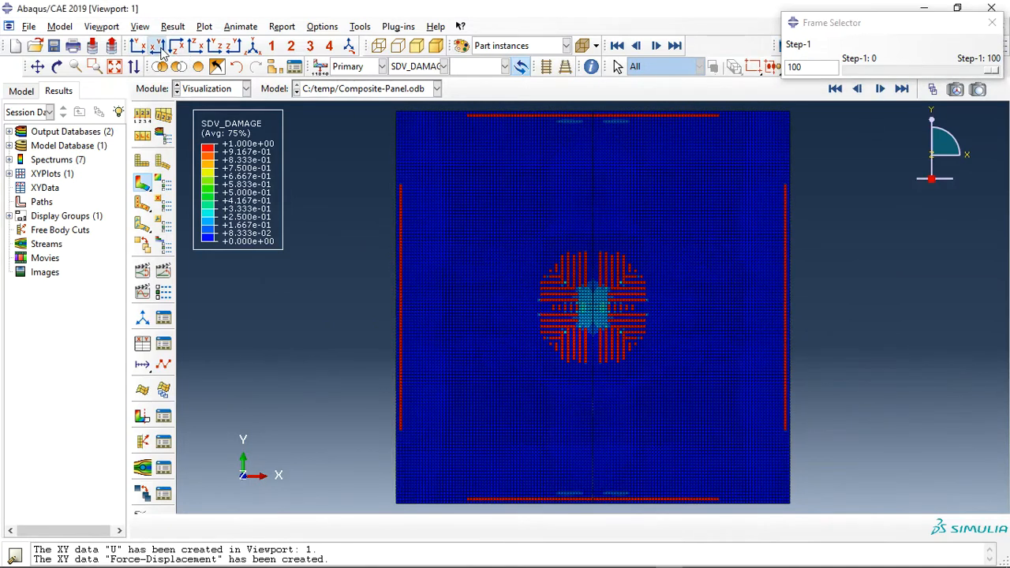
# Animate the silicon carbide layer's damage over the Step-1 time history and switch the contour to SDV_PEEQ.
pyautogui.click(163, 272)
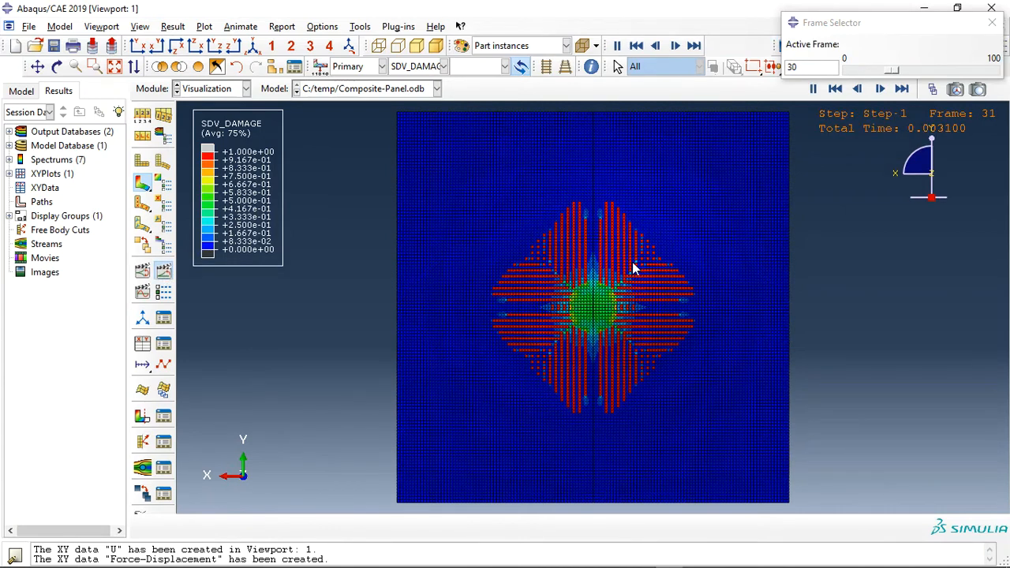
pyautogui.click(432, 68)
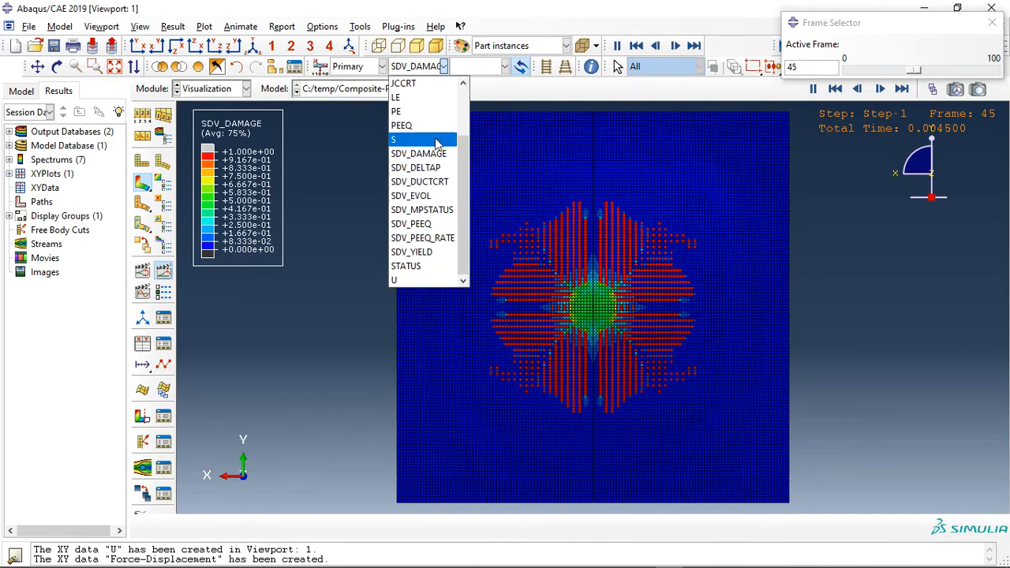
pyautogui.click(421, 224)
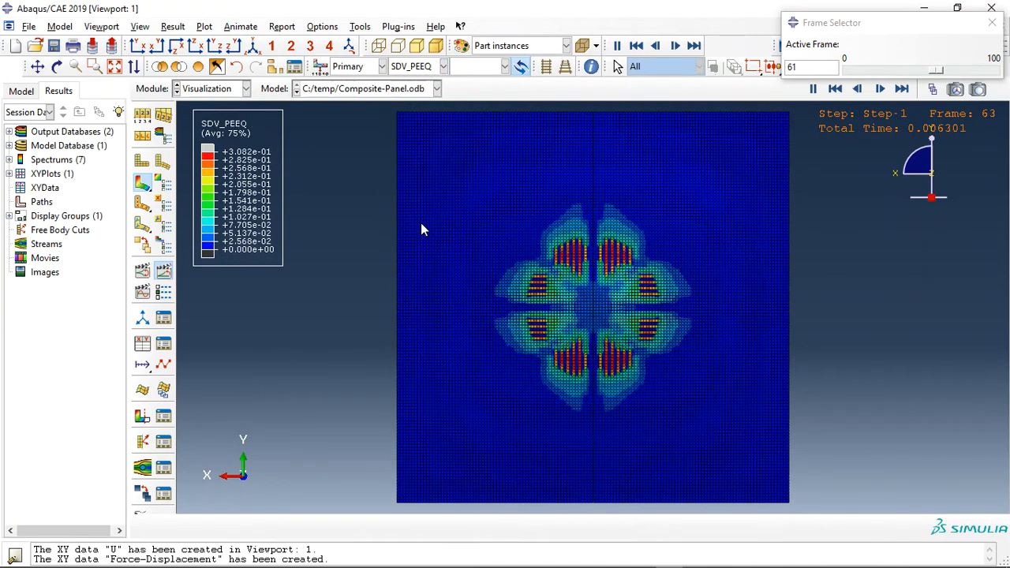
# Plot SDV_YIELD on the animated silicon carbide layer and examine the central impact zone up close.
pyautogui.click(432, 67)
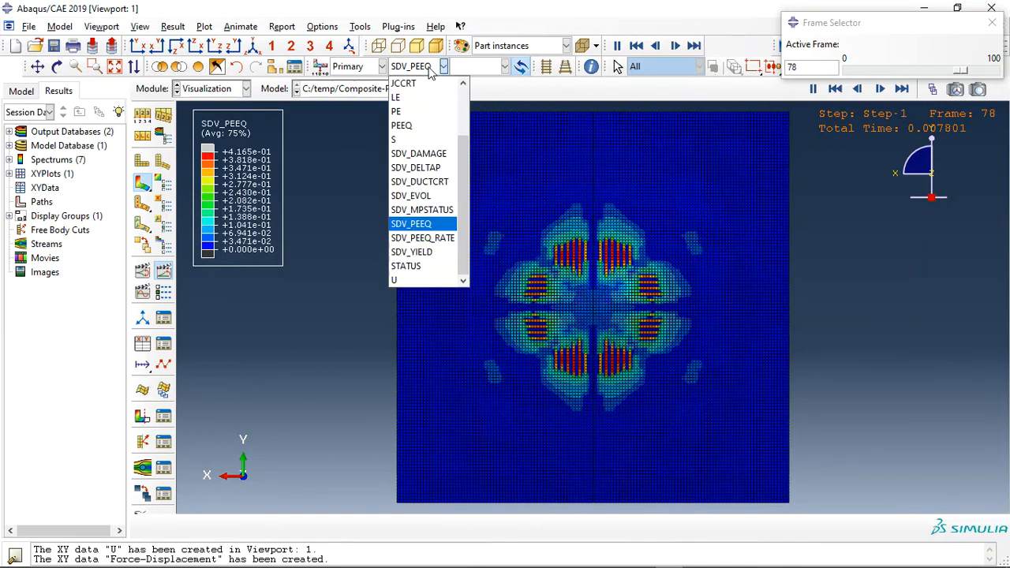
pyautogui.click(423, 252)
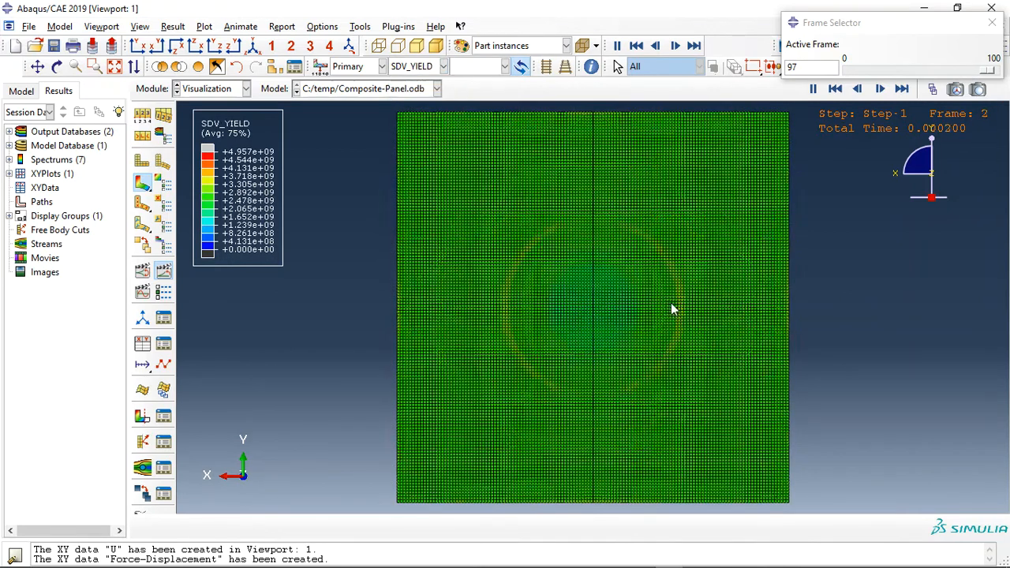
pyautogui.scroll(5, 664, 300)
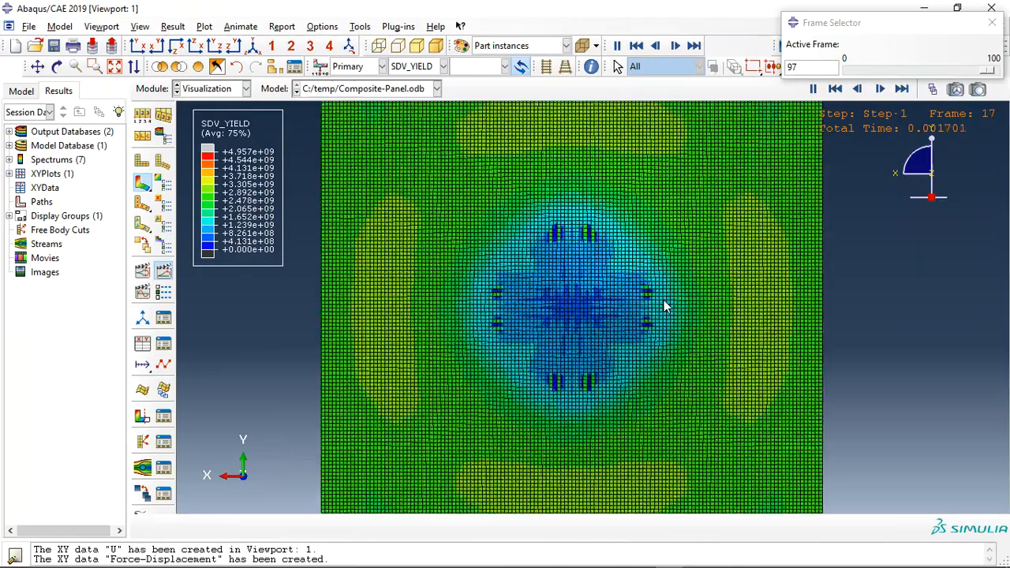
pyautogui.scroll(-3, 711, 332)
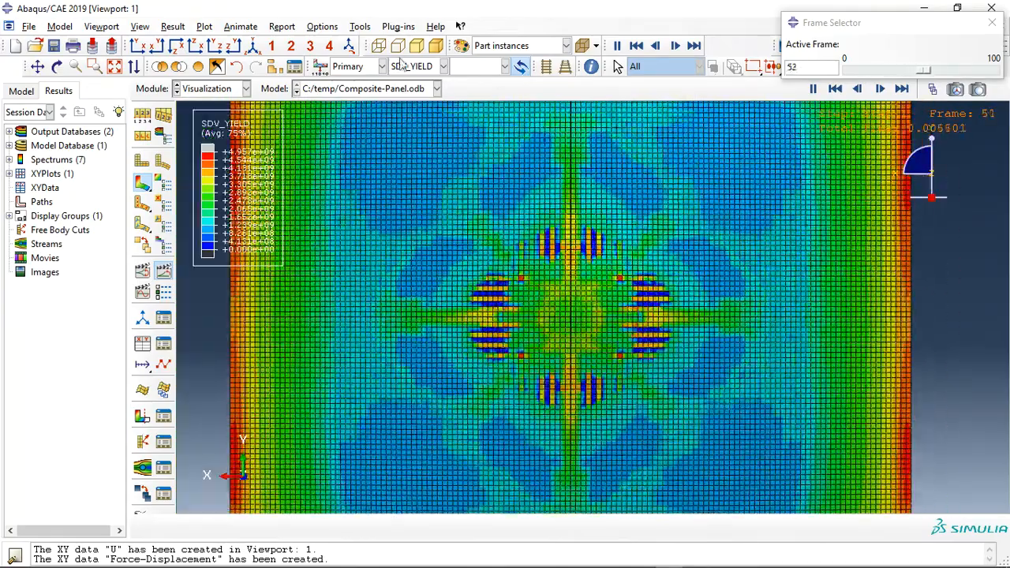
# Plot SDV_DUCTCRT on the silicon carbide layer, stop the animation, and show the last frame with the Frame Selector closed.
pyautogui.click(438, 66)
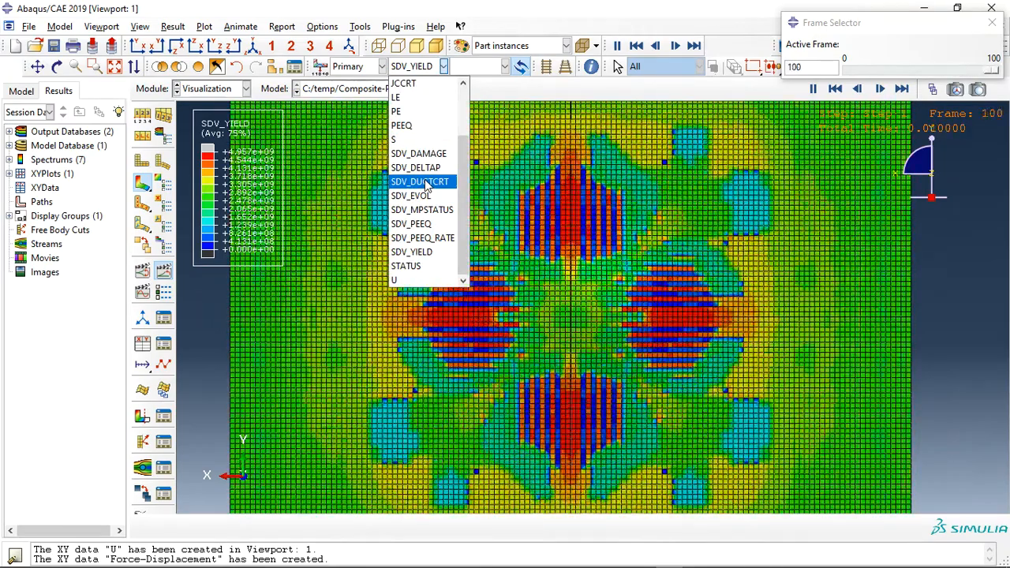
pyautogui.click(424, 182)
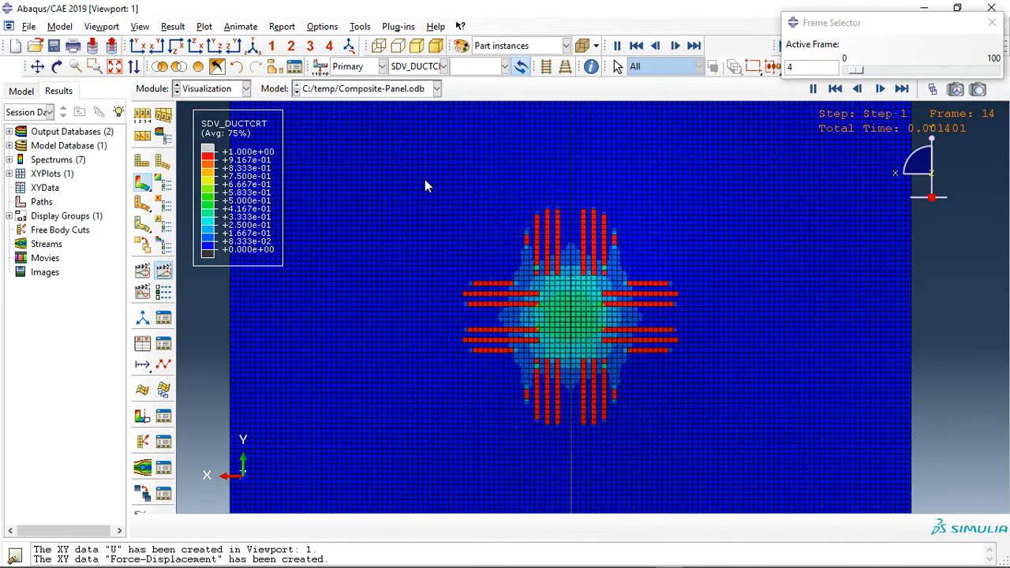
pyautogui.click(168, 276)
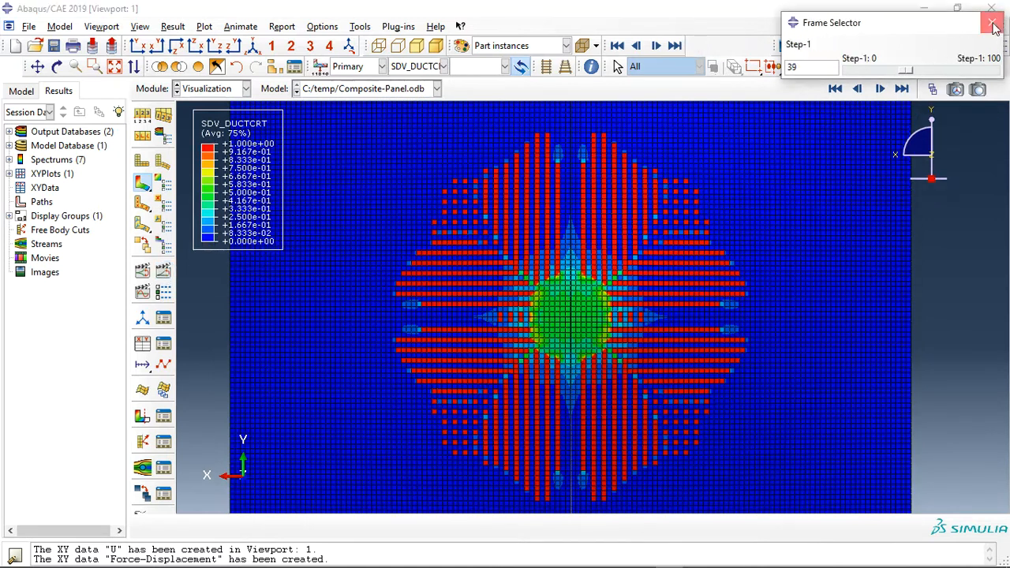
pyautogui.click(993, 24)
pyautogui.click(902, 90)
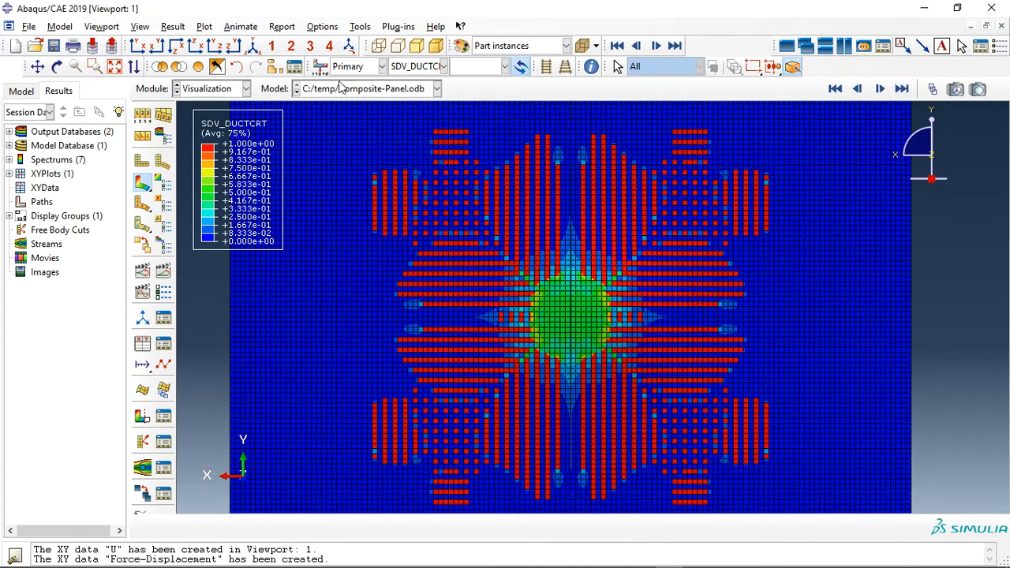
# Show the silicon carbide layer in an isometric view and plot its displacement magnitude U.
pyautogui.click(253, 47)
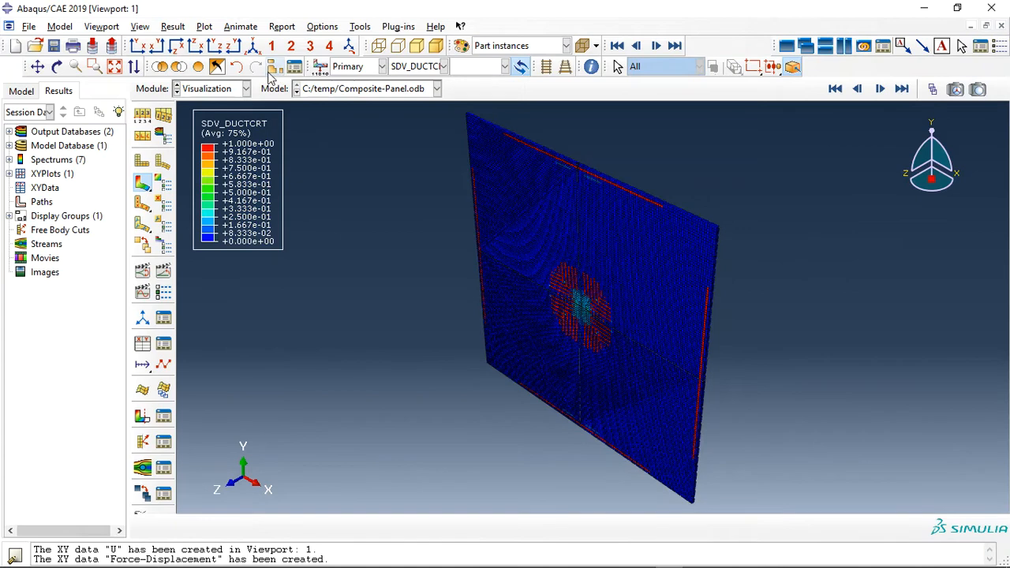
pyautogui.click(410, 66)
pyautogui.click(401, 279)
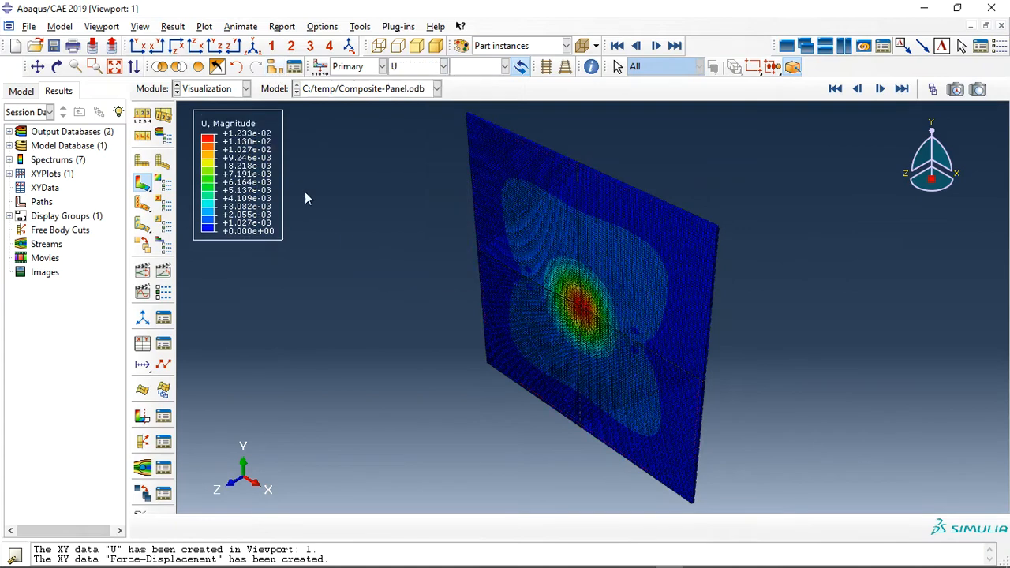
# Display only the CFRP-1 part instance.
pyautogui.click(272, 68)
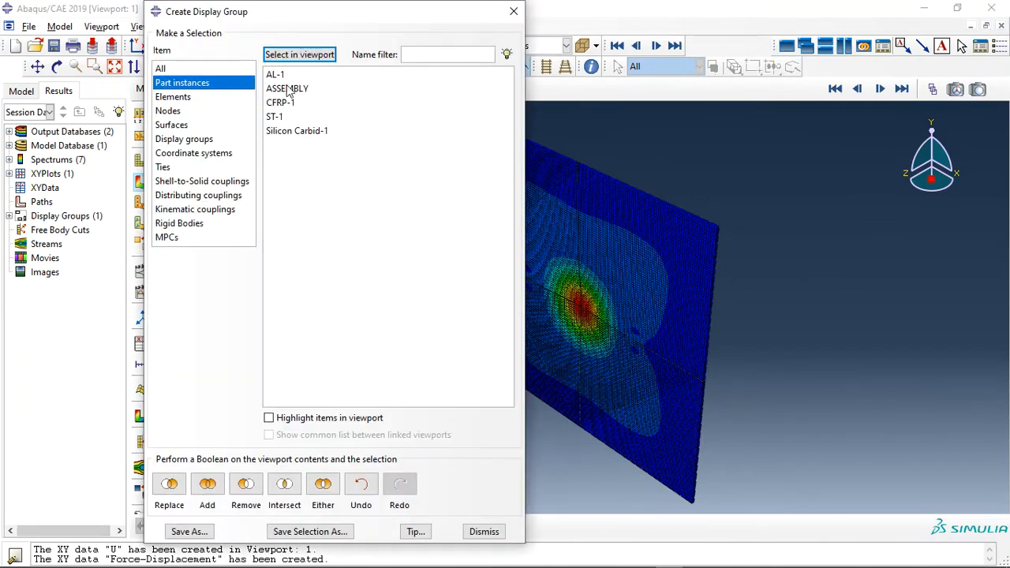
pyautogui.click(280, 103)
pyautogui.click(169, 483)
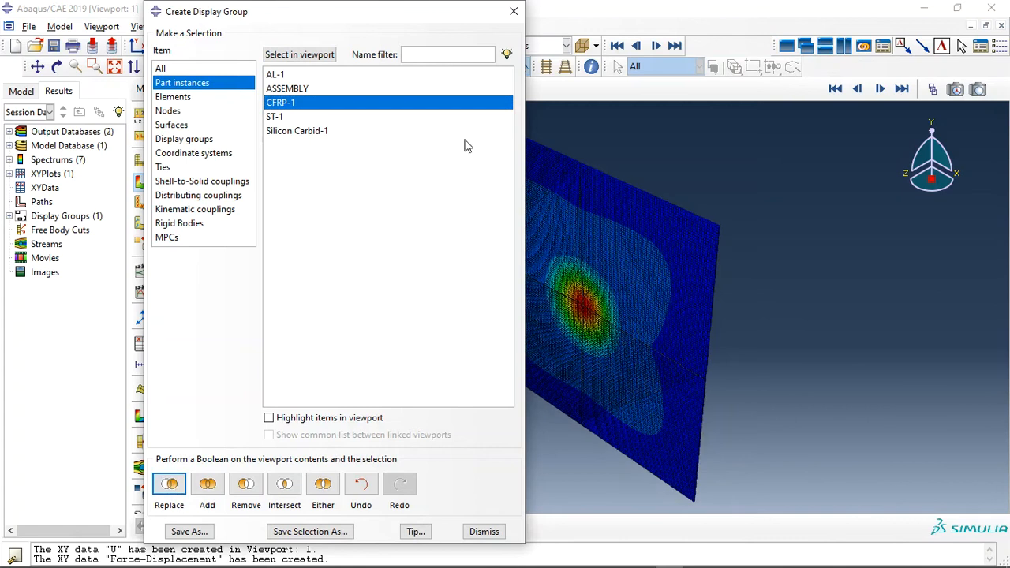
pyautogui.click(513, 11)
# Set the visible edges of the contour plot to free edges only.
pyautogui.click(142, 115)
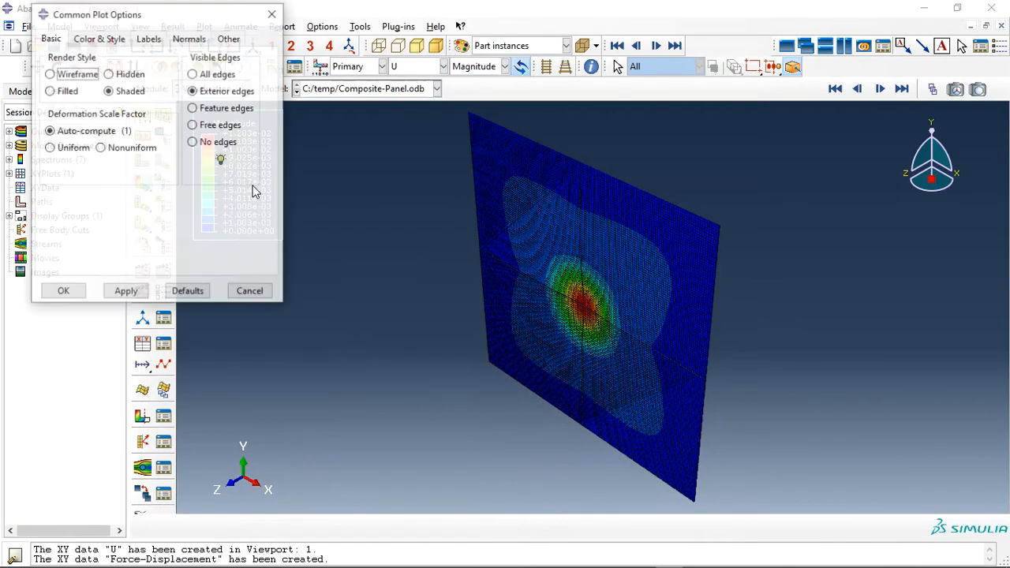
pyautogui.click(209, 125)
pyautogui.click(79, 292)
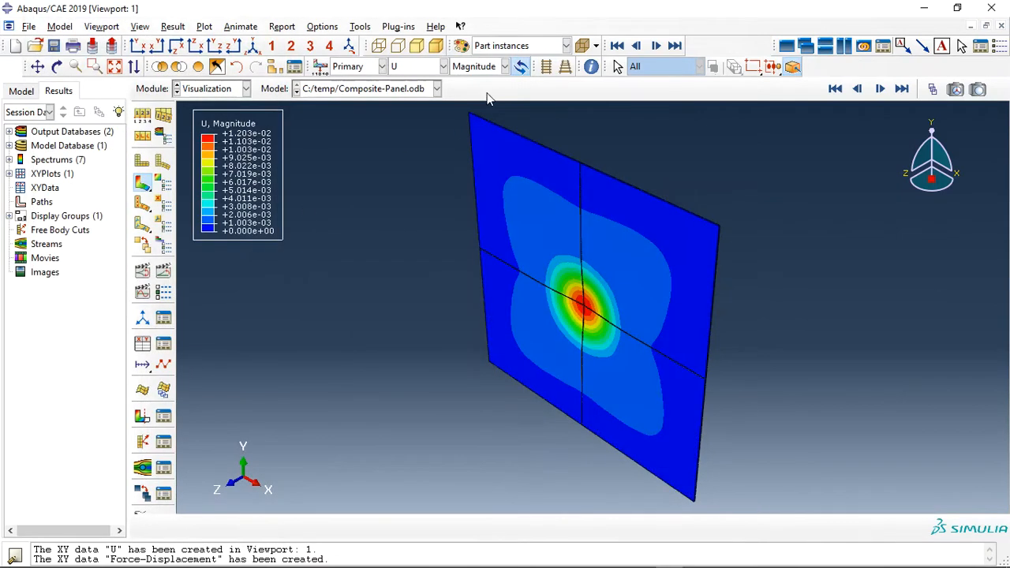
# Tilt the CFRP-1 layer to an oblique close-up view and plot its Mises stress.
pyautogui.click(57, 67)
pyautogui.moveTo(472, 260); pyautogui.dragTo(638, 280)
pyautogui.moveTo(590, 285); pyautogui.dragTo(568, 300)
pyautogui.click(422, 66)
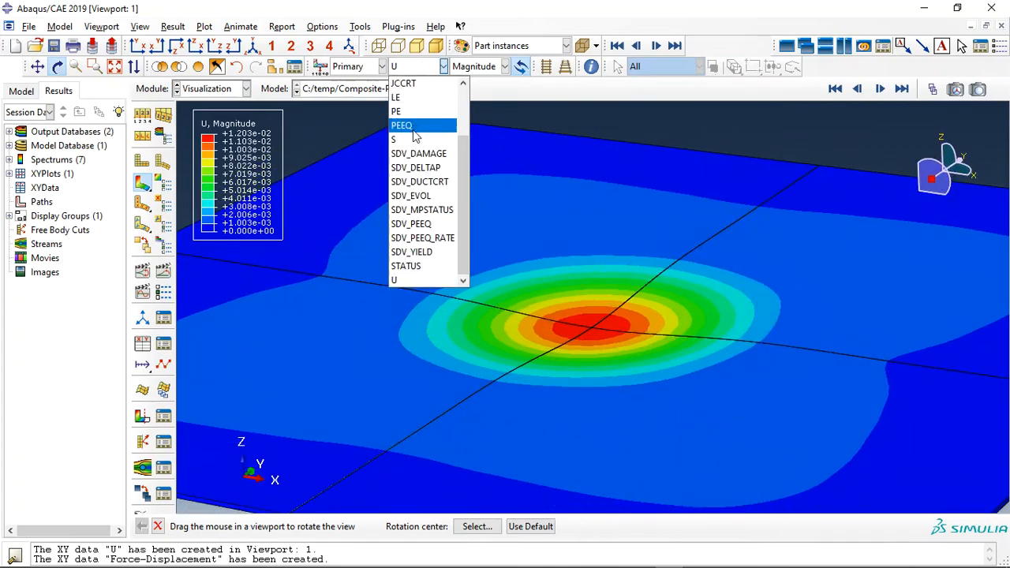
pyautogui.click(410, 129)
pyautogui.moveTo(542, 201); pyautogui.dragTo(600, 383)
pyautogui.press('Escape')
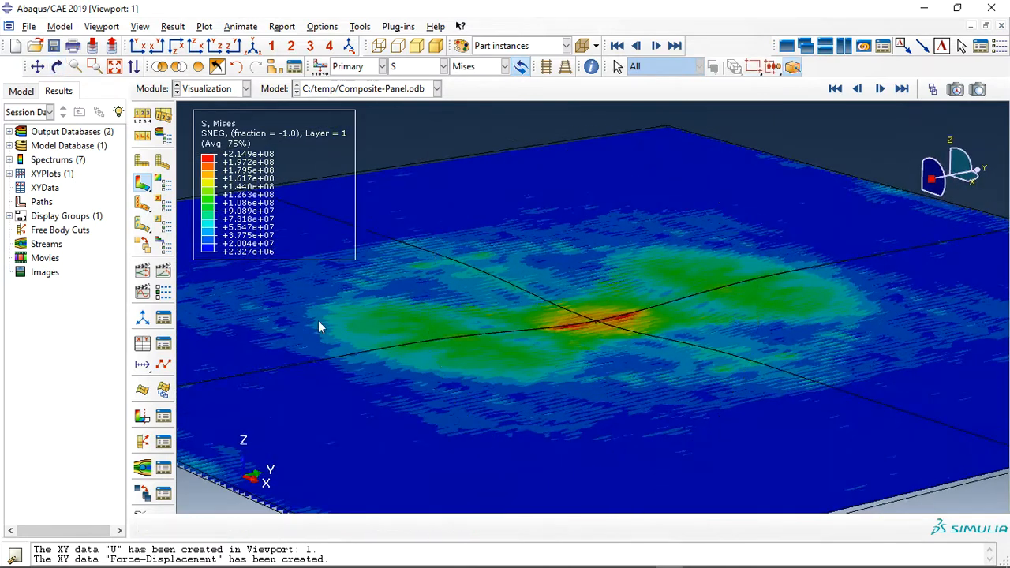
# Specify a maximum contour limit of 1.14886E+08 for the CFRP-1 Mises stress plot and apply it.
pyautogui.click(163, 183)
pyautogui.click(100, 124)
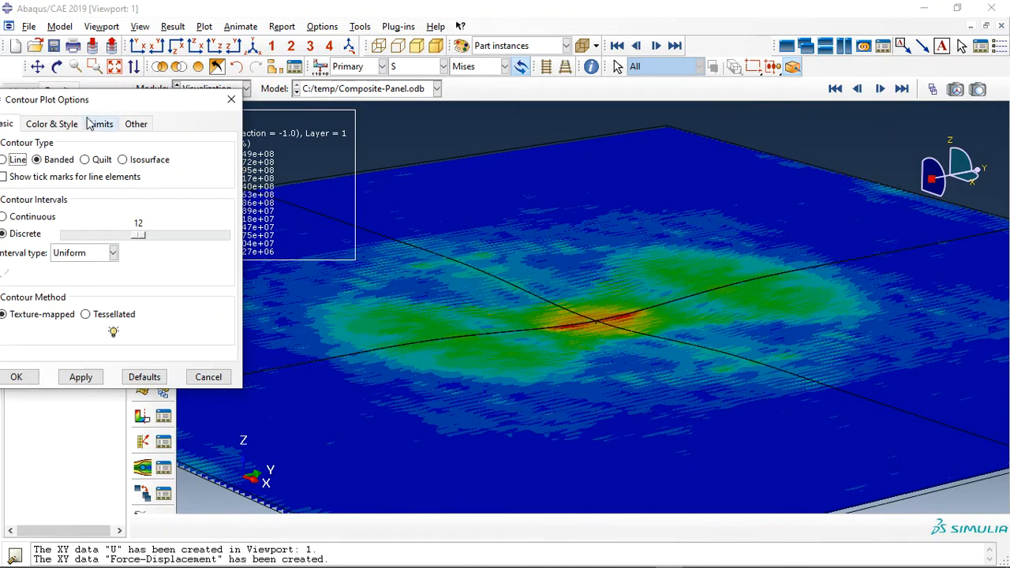
pyautogui.click(29, 206)
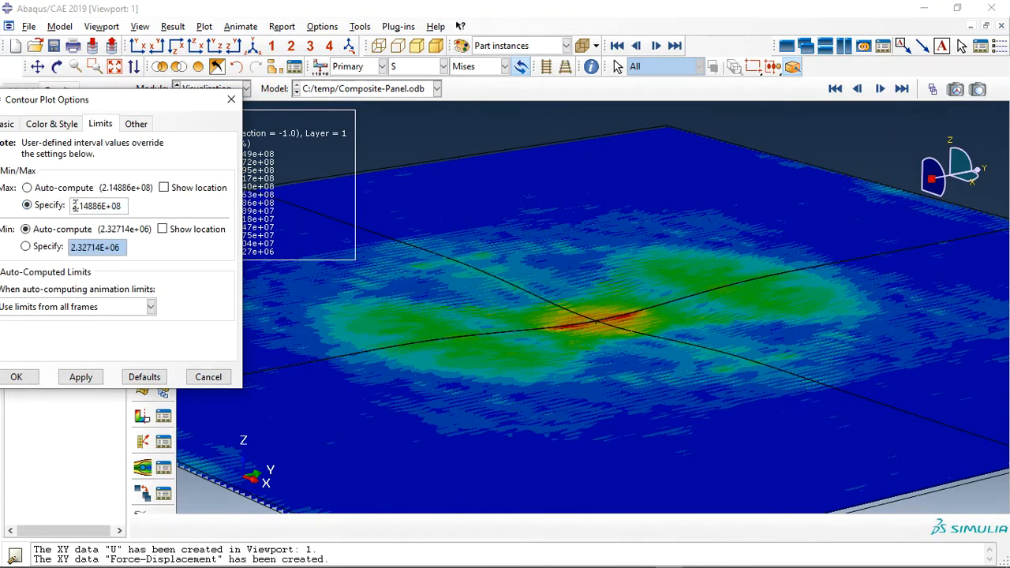
pyautogui.click(73, 205)
pyautogui.press('BackSpace')
pyautogui.click(80, 377)
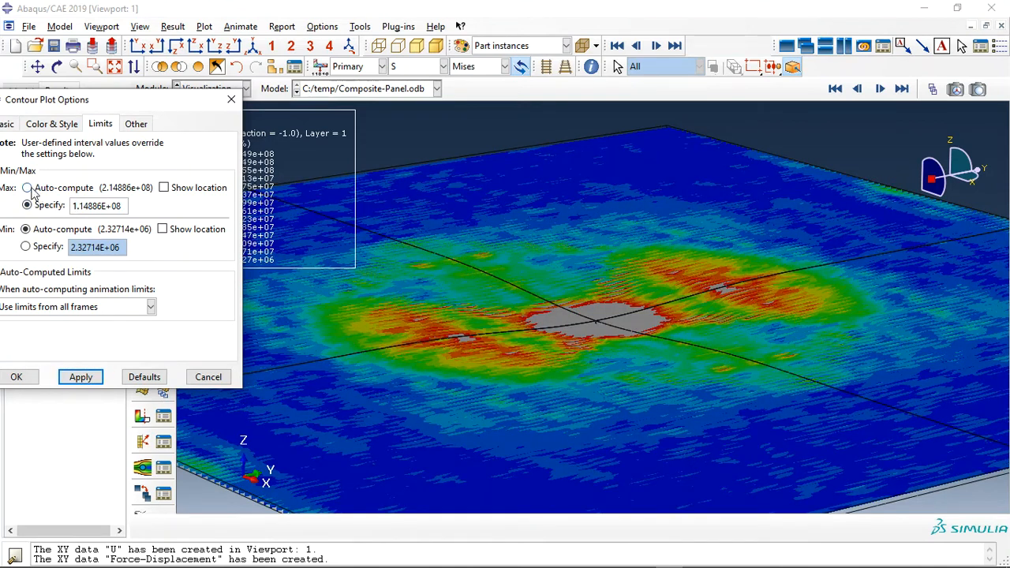
# Animate the CFRP-1 Mises stress over the Step-1 time history, ending on frame 100.
pyautogui.moveTo(195, 101); pyautogui.dragTo(33, 104)
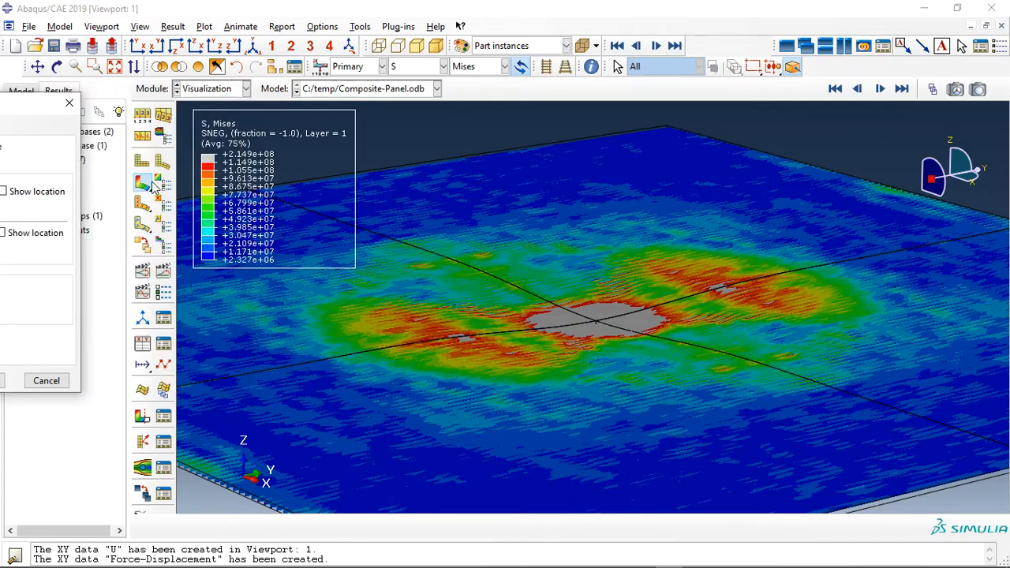
pyautogui.click(163, 272)
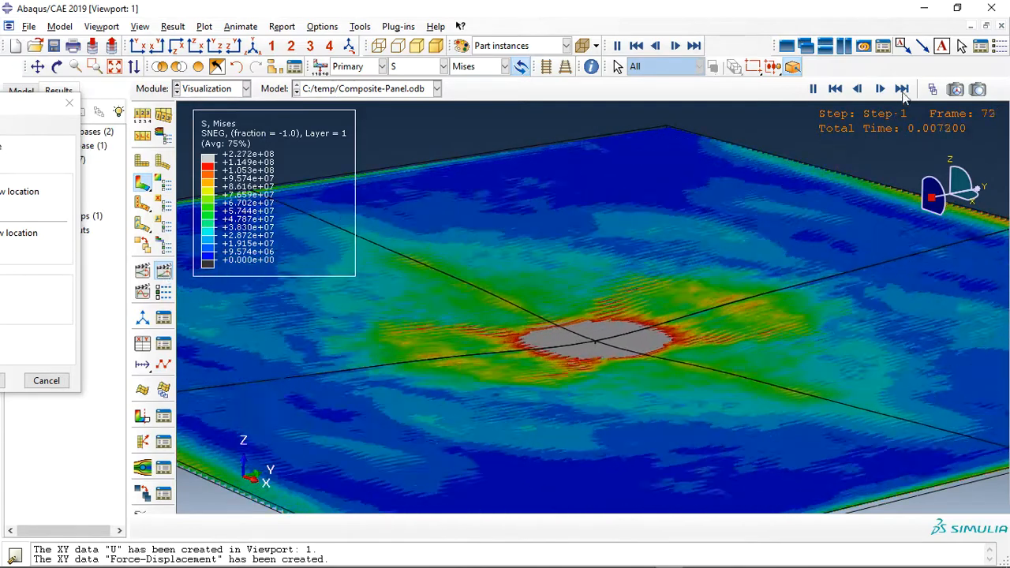
pyautogui.click(902, 88)
# Return the maximum contour limit to auto-compute and close the contour plot options.
pyautogui.moveTo(47, 104); pyautogui.dragTo(246, 103)
pyautogui.click(63, 192)
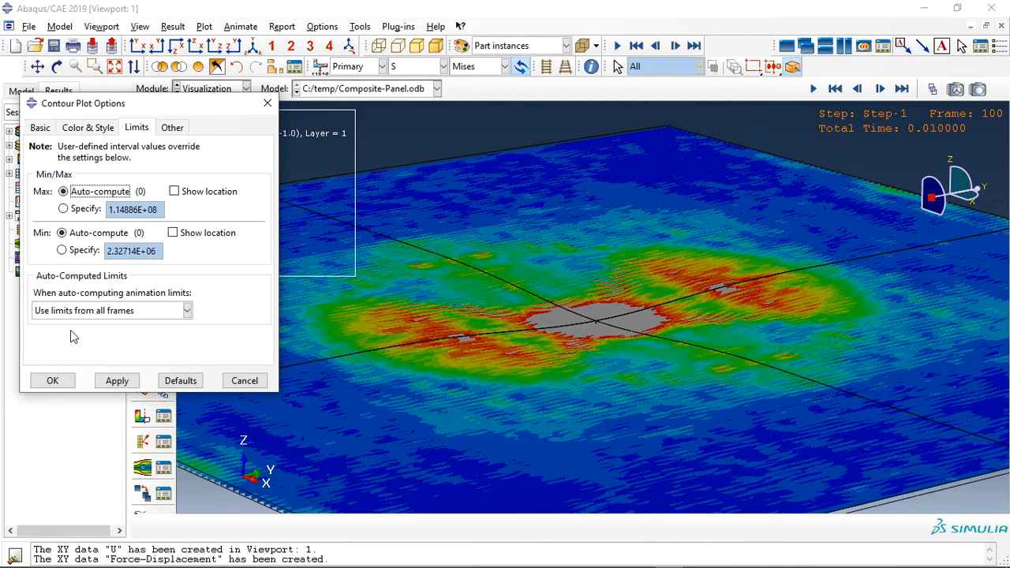
pyautogui.click(53, 381)
# Plot the HSNMTCRT damage criterion on the CFRP-1 layer and animate it over the time history.
pyautogui.click(422, 68)
pyautogui.scroll(2, 425, 142)
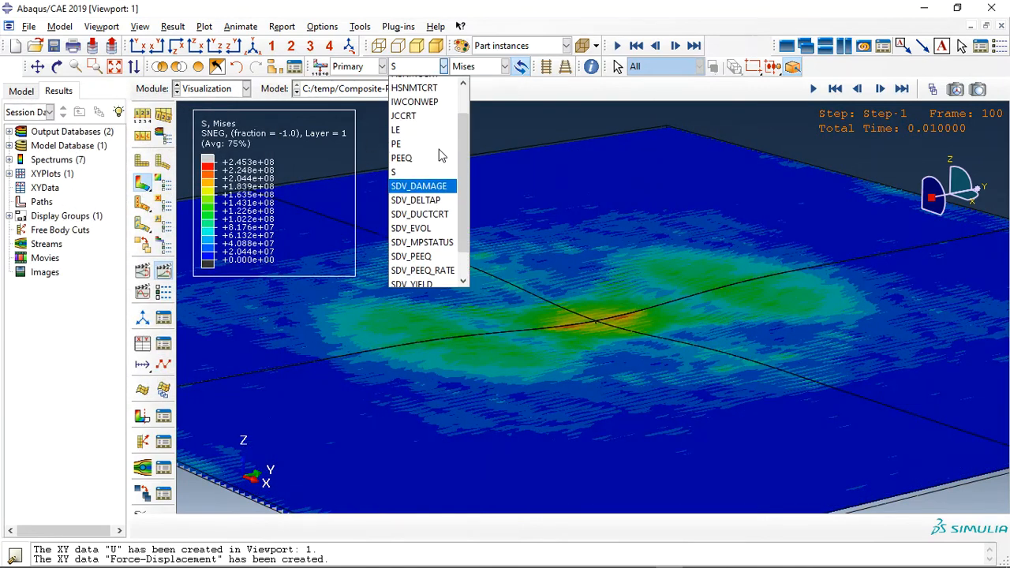
pyautogui.click(418, 116)
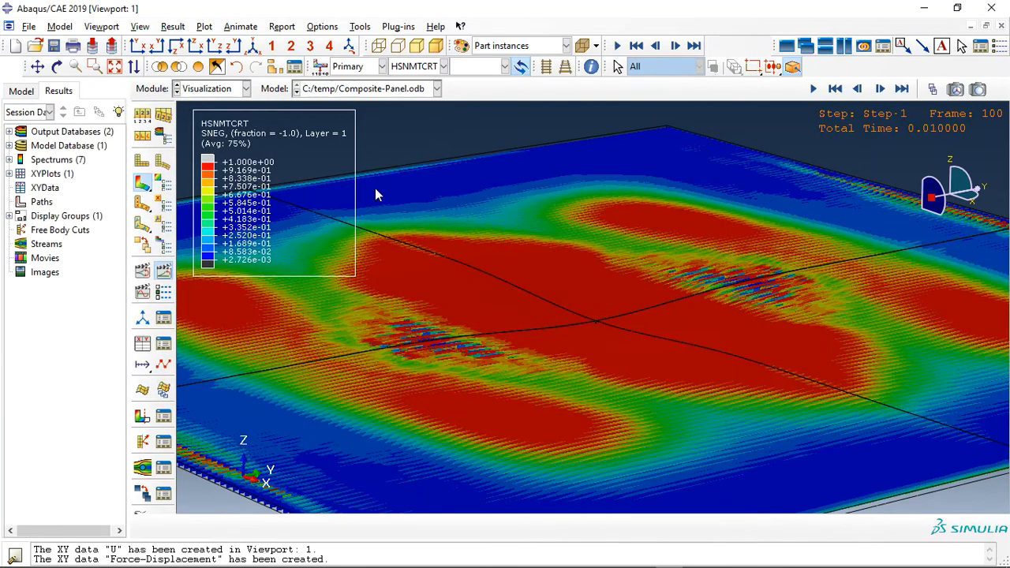
pyautogui.click(163, 278)
pyautogui.click(163, 272)
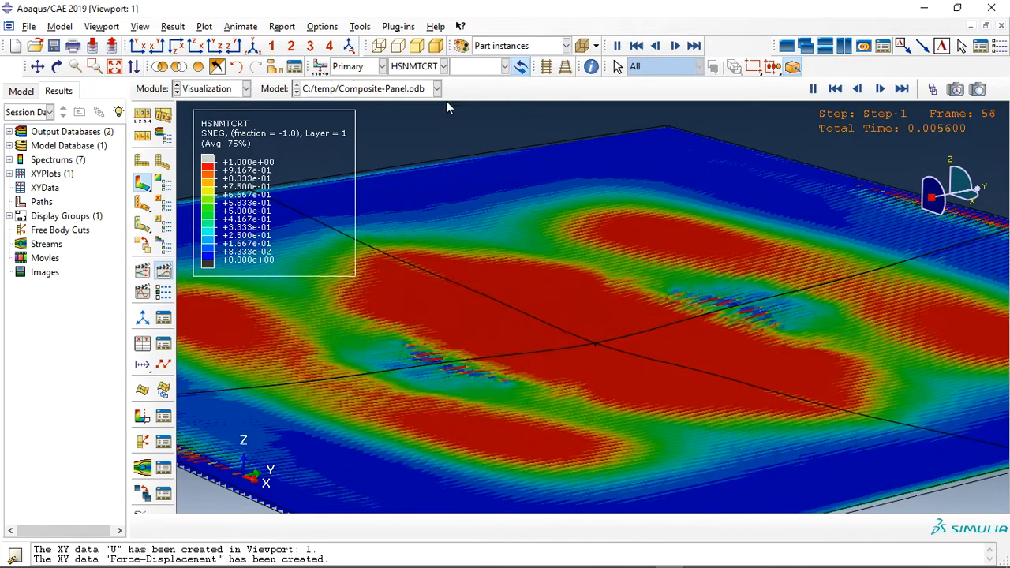
# Review HSNMCCRT and HSNFTCRT in turn on the animated CFRP-1 layer, ending on frame 100 with the whole layer in view.
pyautogui.click(444, 66)
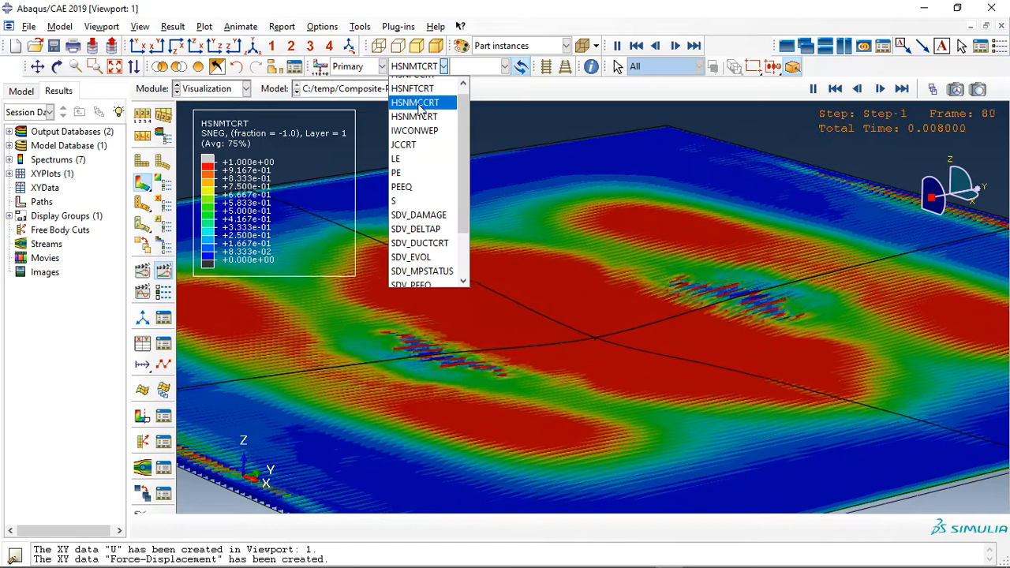
pyautogui.click(418, 103)
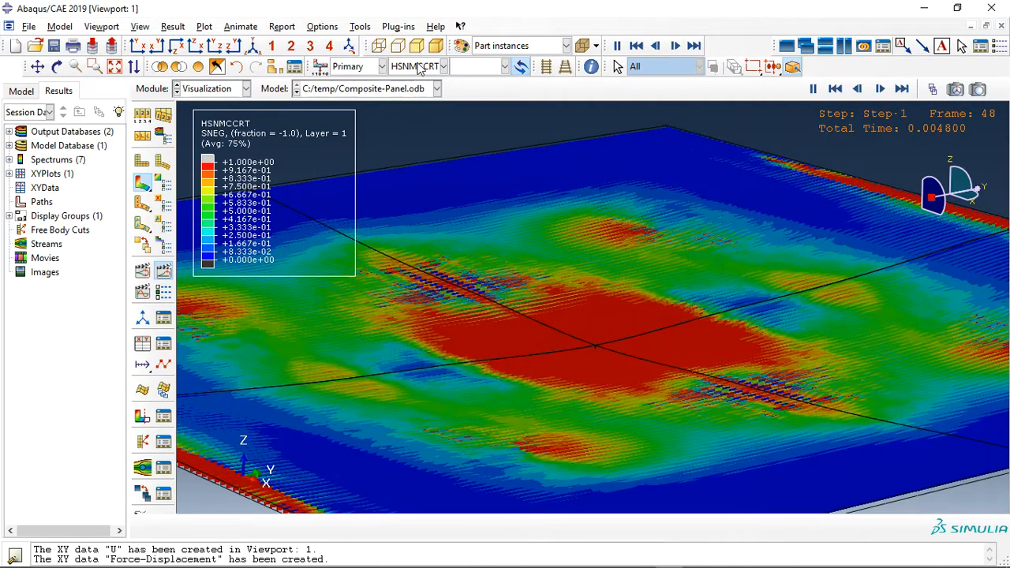
pyautogui.click(418, 67)
pyautogui.click(414, 88)
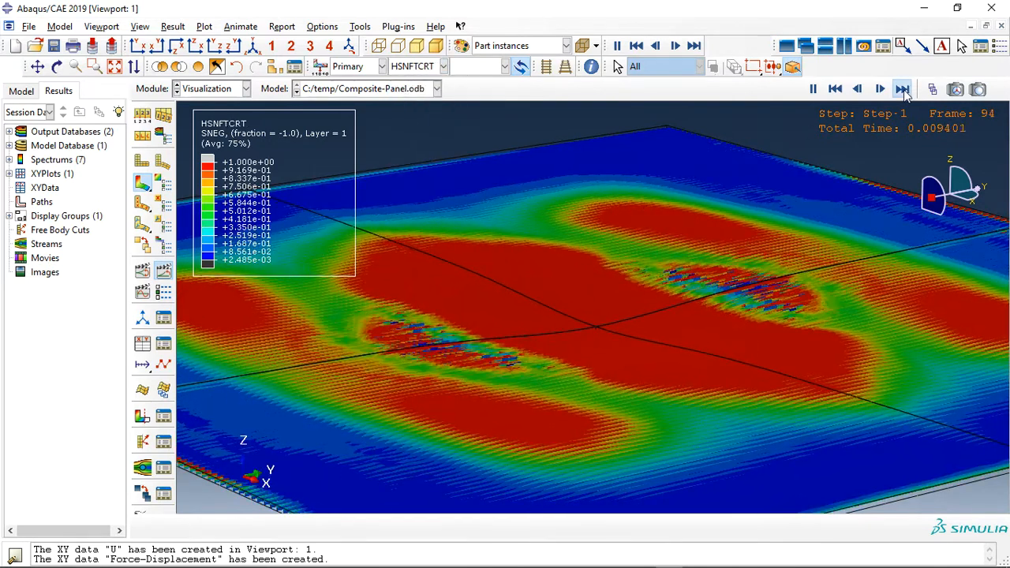
pyautogui.click(57, 67)
pyautogui.moveTo(564, 379); pyautogui.dragTo(570, 350)
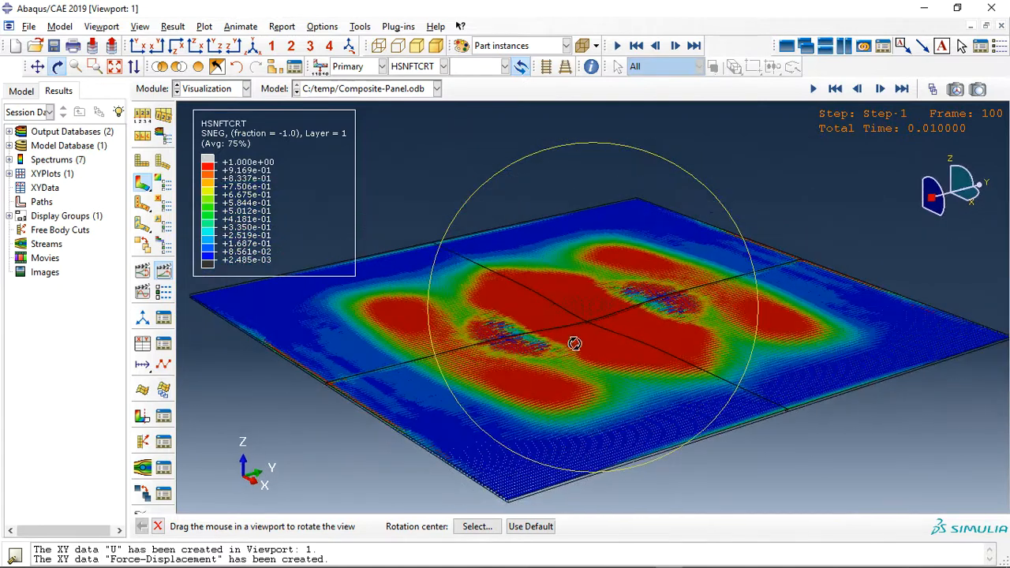
# Plot IWCONWEP on the complete panel with all part instances displayed, and step from the first frame to frame 2.
pyautogui.click(199, 67)
pyautogui.click(423, 69)
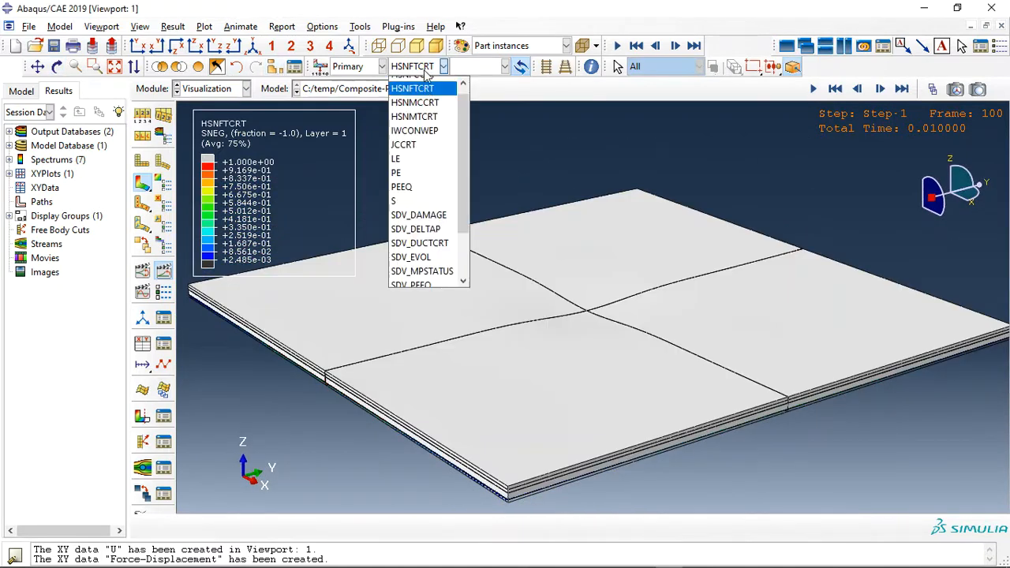
pyautogui.click(414, 130)
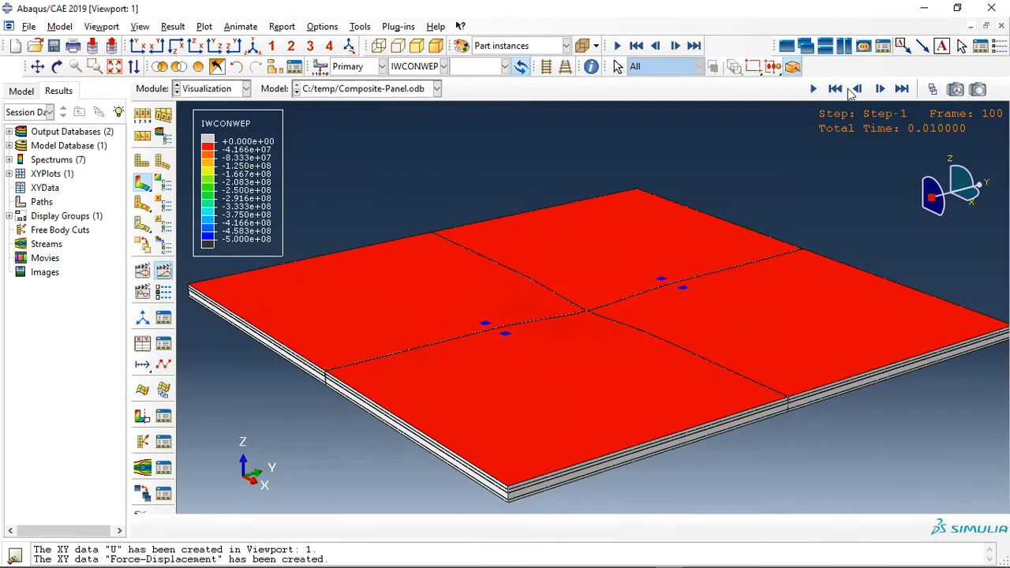
pyautogui.click(838, 91)
pyautogui.click(881, 90)
pyautogui.click(881, 91)
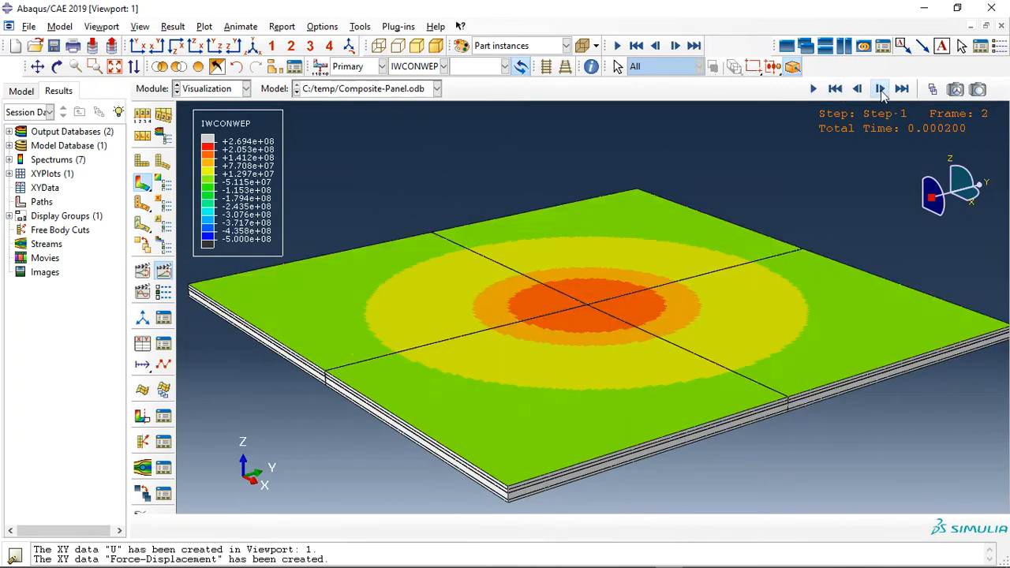
# Advance the IWCONWEP contour plot of the complete panel to frame 3.
pyautogui.click(881, 91)
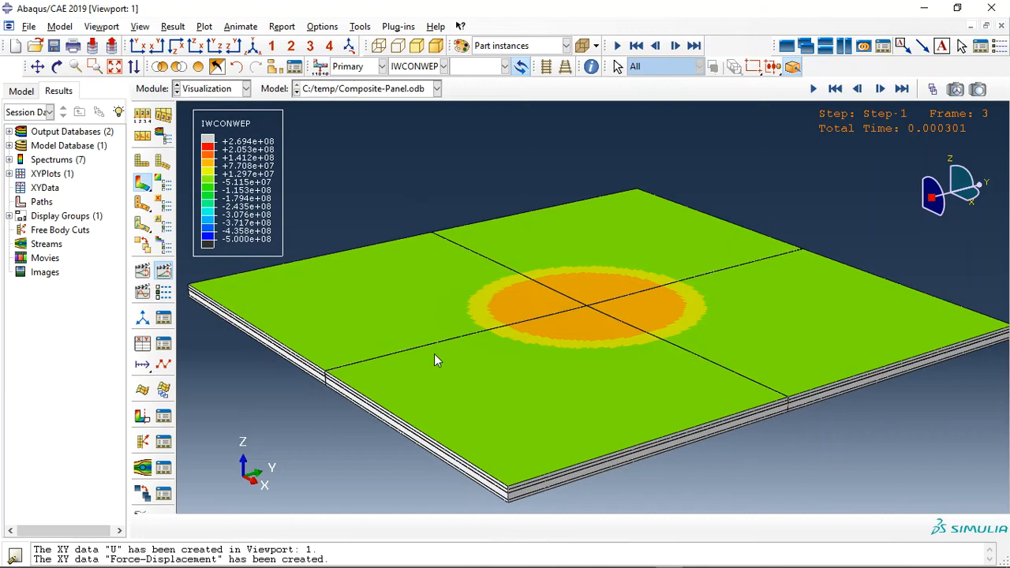
# Switch to Firefox and look over the abaqusfem.com home page for the composite panel blast explosion post.
pyautogui.click(532, 557)
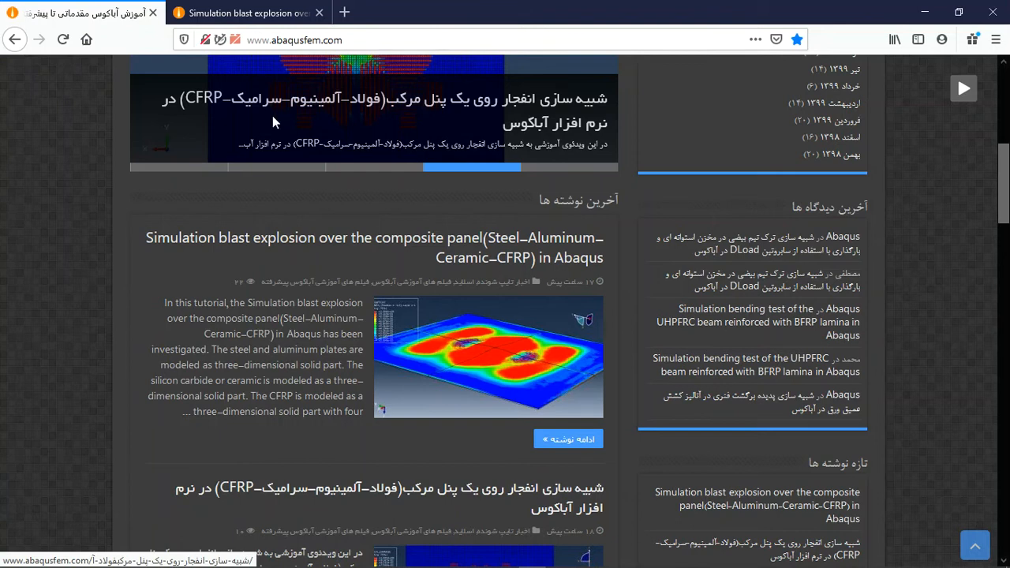
pyautogui.scroll(6, 521, 276)
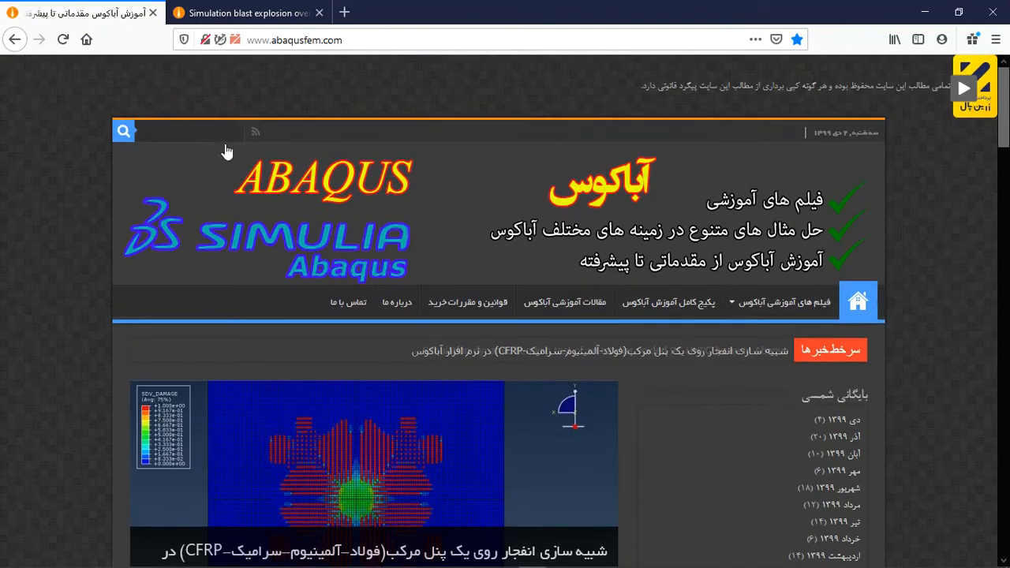
pyautogui.scroll(-4, 236, 172)
pyautogui.scroll(-3, 488, 380)
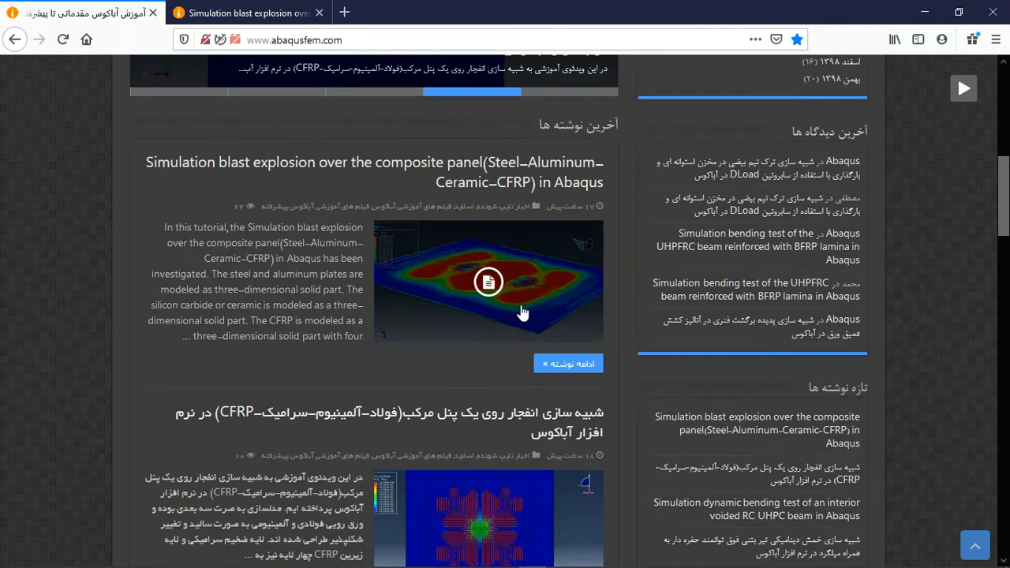
pyautogui.scroll(1, 491, 268)
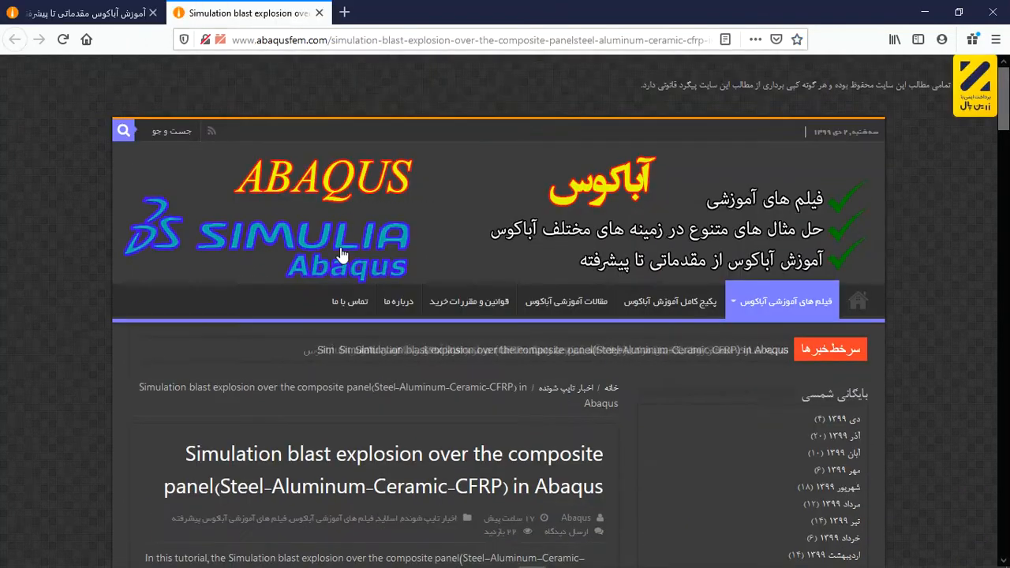
# Read the composite panel blast explosion article from the layer description through the material models and result figures to the purchase information.
pyautogui.scroll(-4, 337, 246)
pyautogui.scroll(-1, 299, 250)
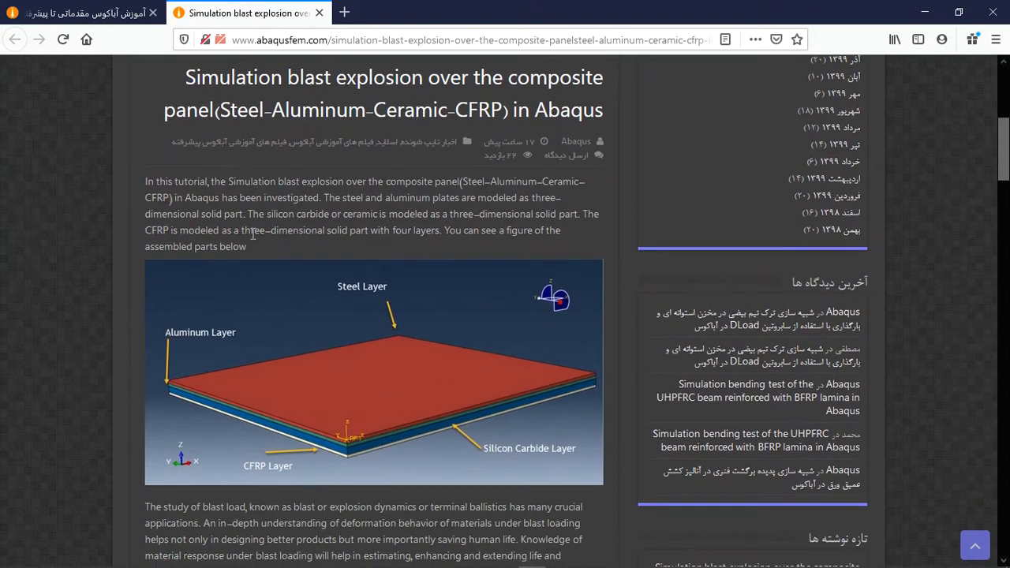
pyautogui.scroll(-2, 368, 206)
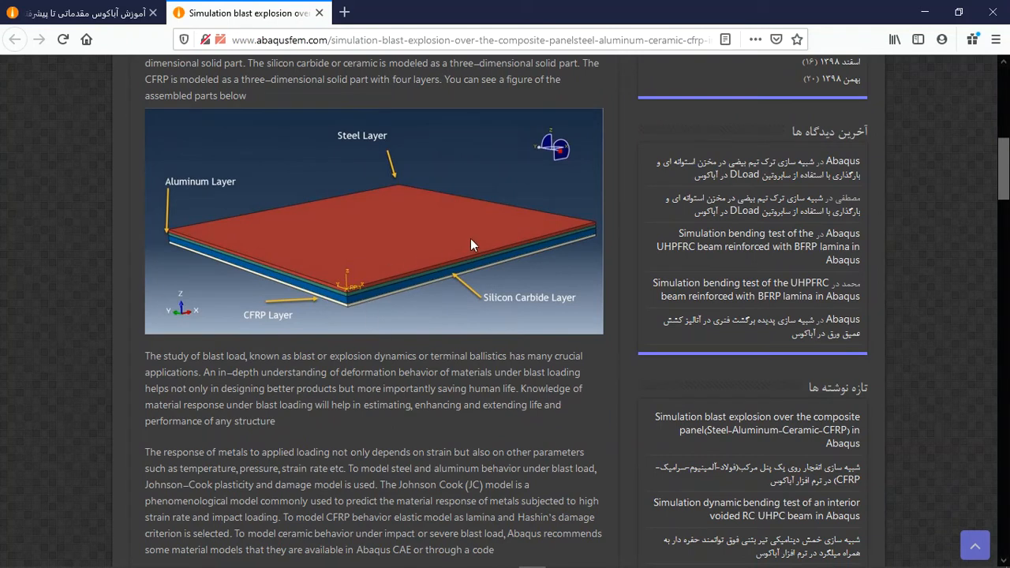
pyautogui.scroll(-3, 361, 318)
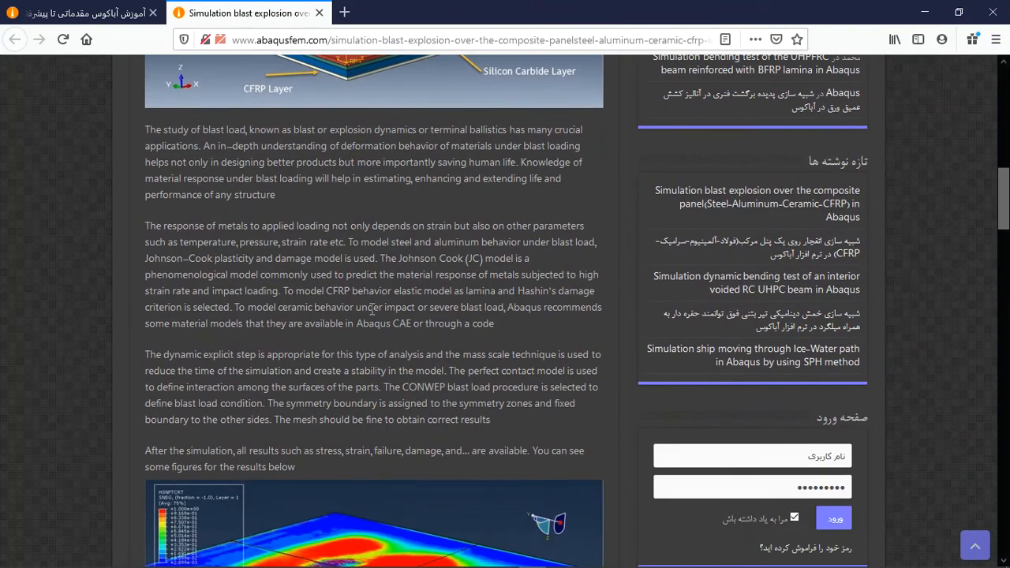
pyautogui.scroll(-2, 371, 309)
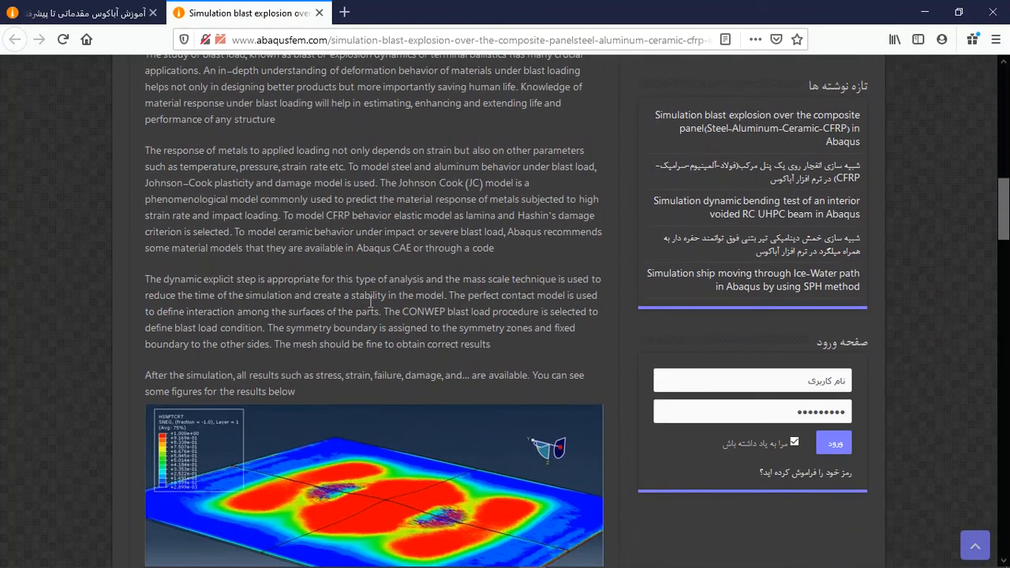
pyautogui.scroll(-1, 402, 284)
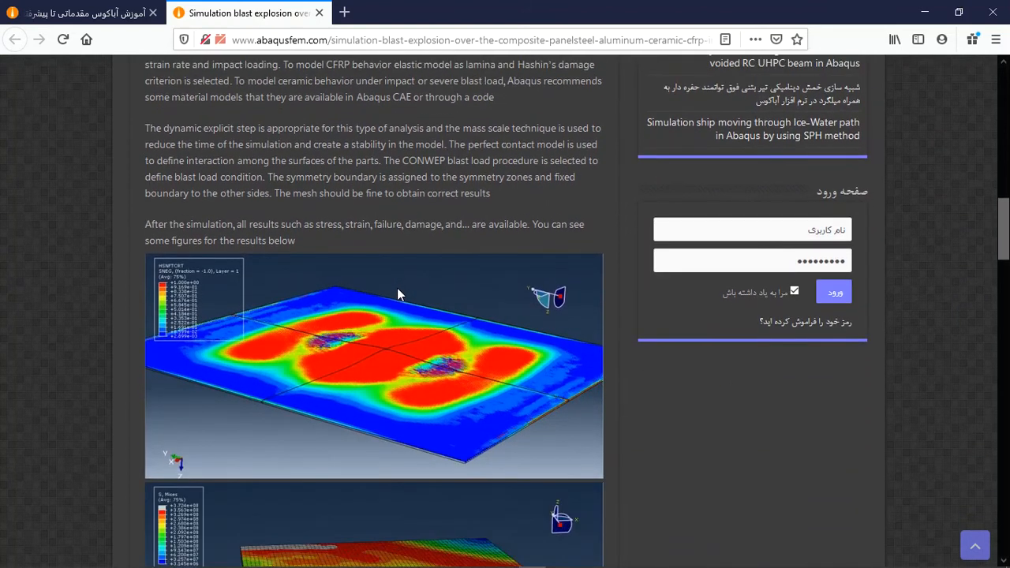
pyautogui.scroll(-5, 397, 288)
pyautogui.scroll(-8, 397, 300)
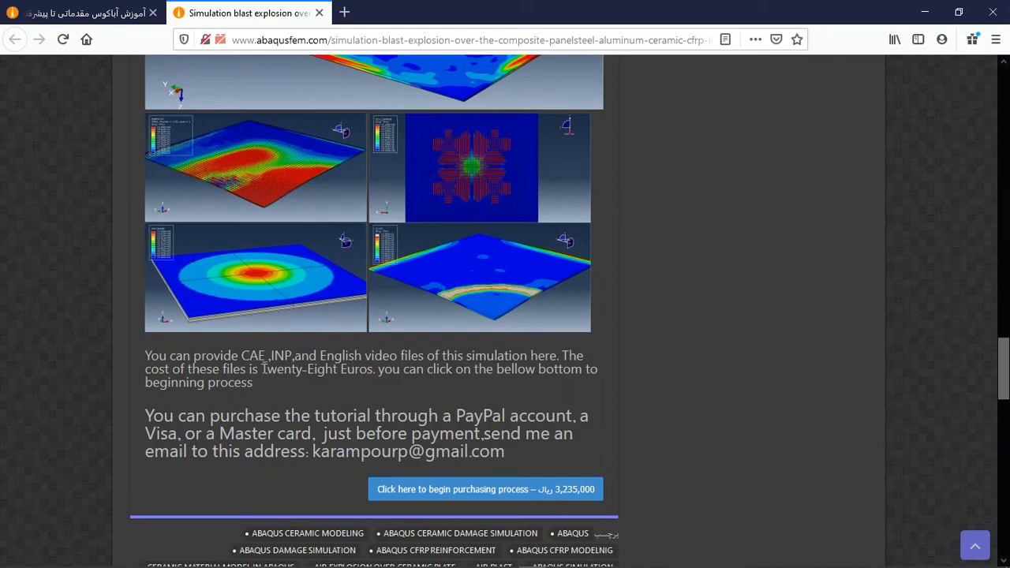
# Highlight the tutorial's price, the Master card payment option and the contact e-mail address in the article's purchase information.
pyautogui.moveTo(268, 368); pyautogui.dragTo(335, 366)
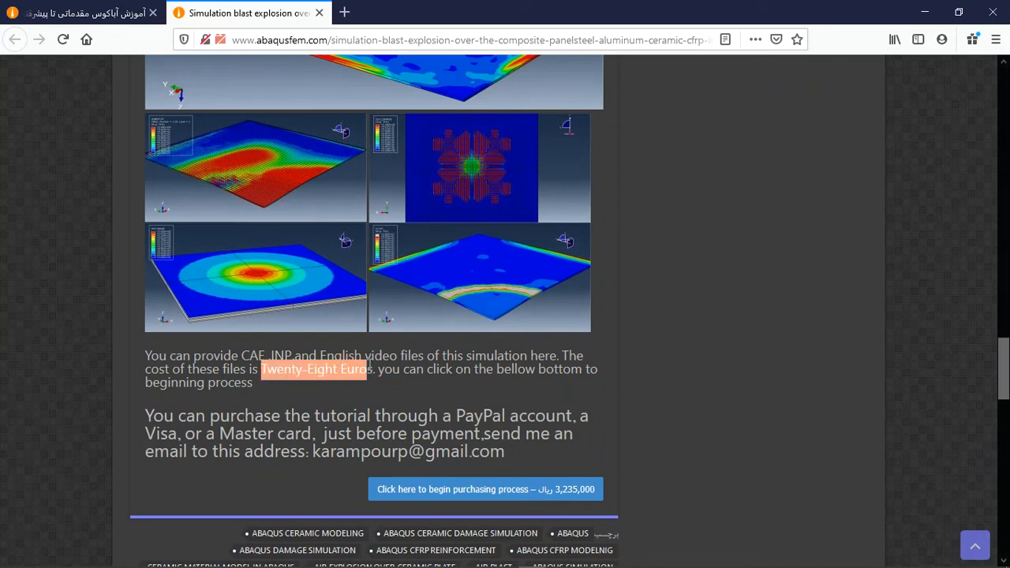
pyautogui.click(344, 411)
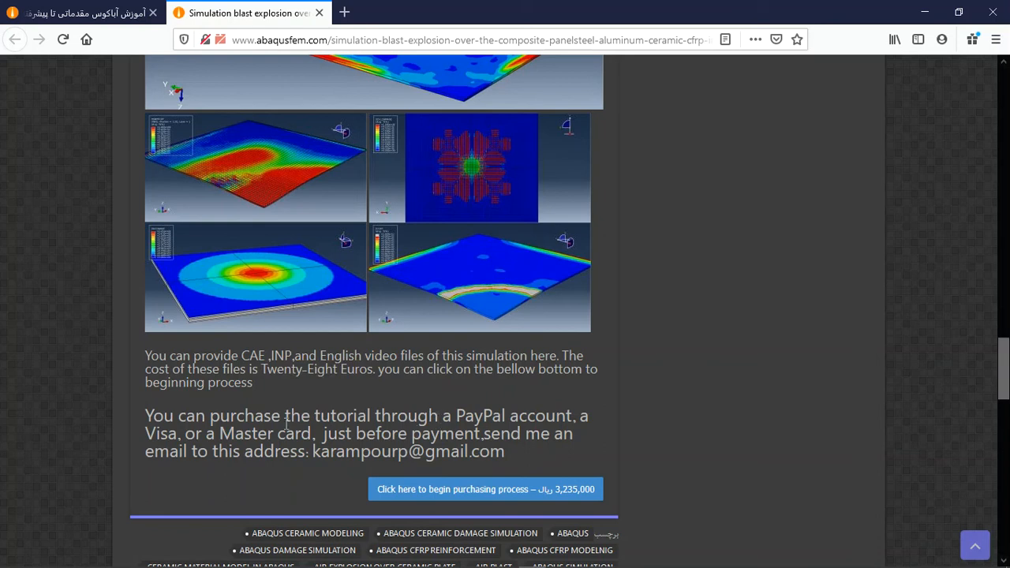
pyautogui.moveTo(184, 437); pyautogui.dragTo(355, 431)
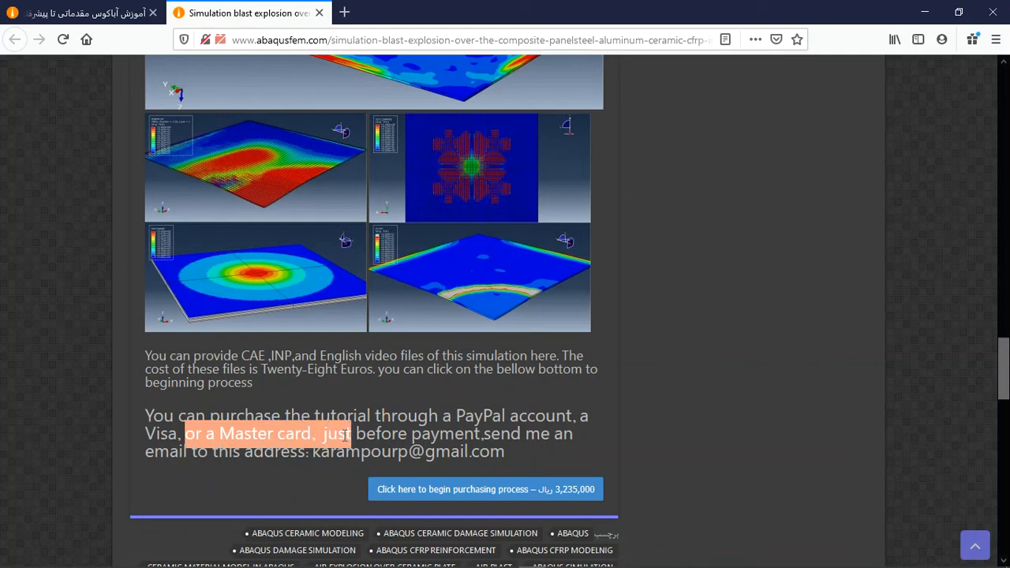
pyautogui.click(345, 435)
pyautogui.moveTo(311, 452); pyautogui.dragTo(501, 451)
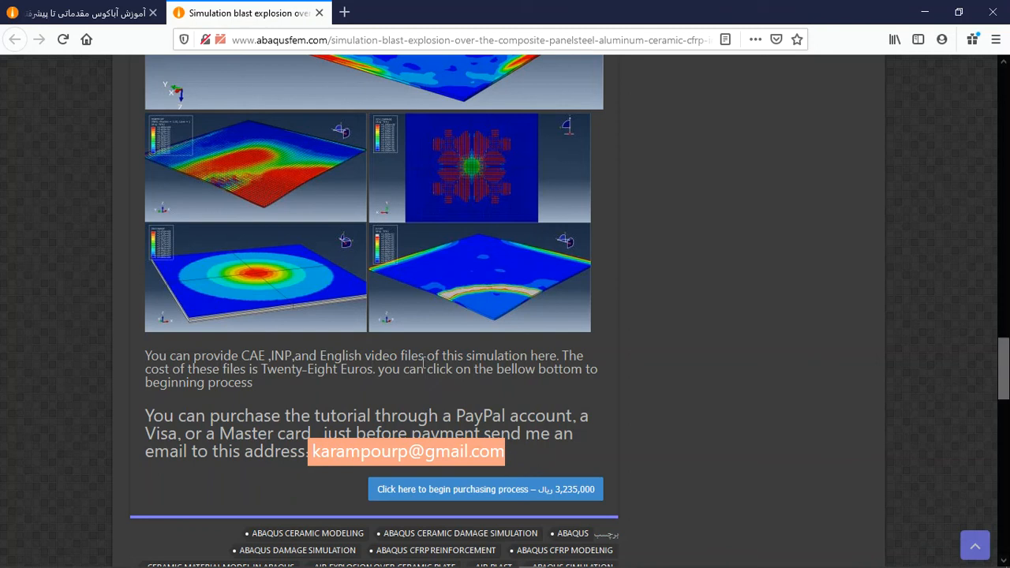
pyautogui.moveTo(530, 563)
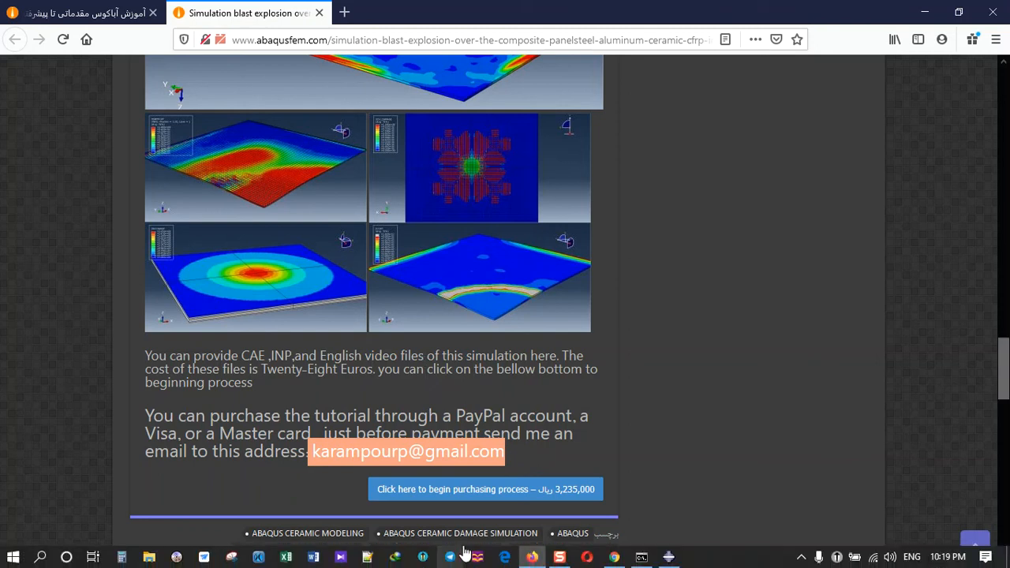